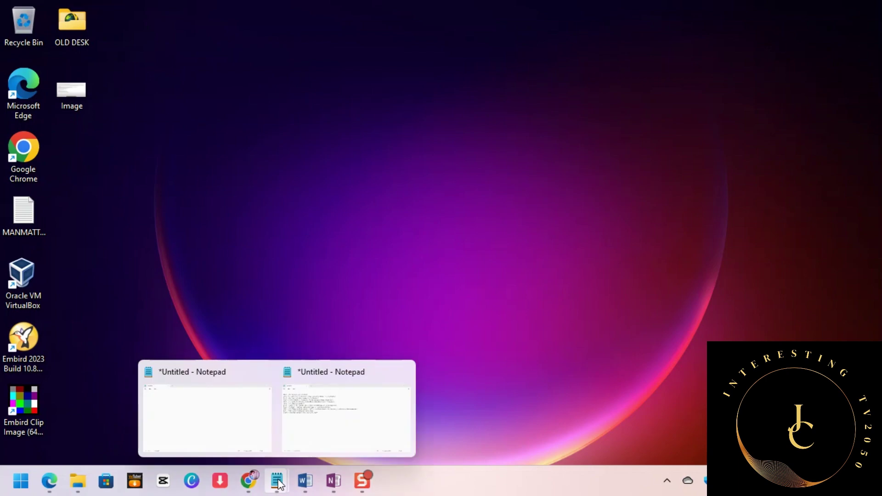
Open the Notepad note listing keyboard shortcuts and copy the whole list, from Ctrl + A through Shift + Delete
{"action": "left_click", "coordinate": [339, 399]}
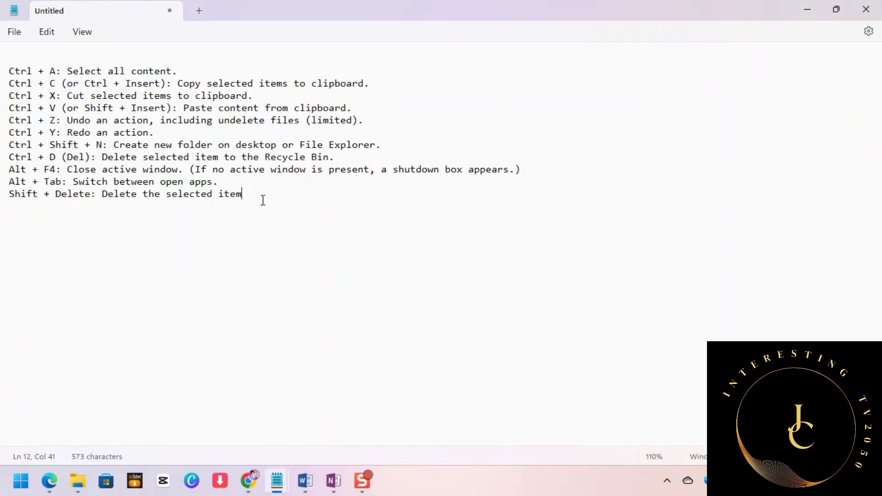
{"action": "left_click_drag", "start_coordinate": [261, 199], "coordinate": [6, 73]}
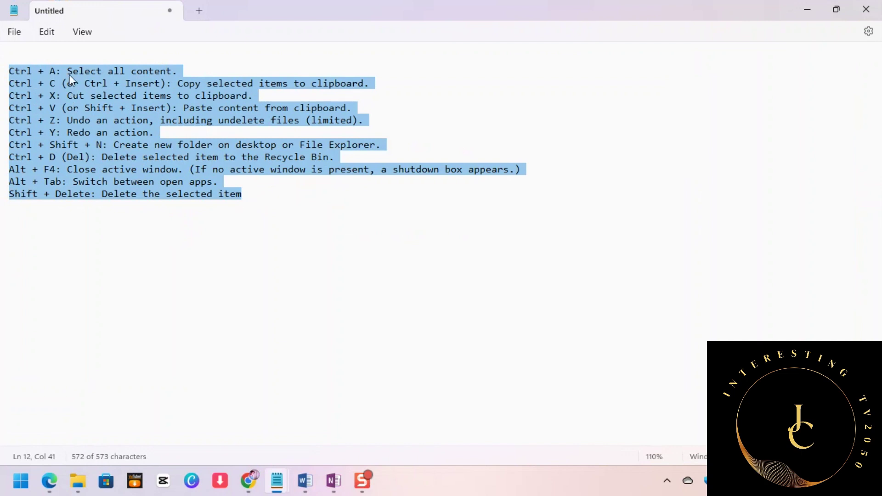
{"action": "left_click", "coordinate": [61, 97]}
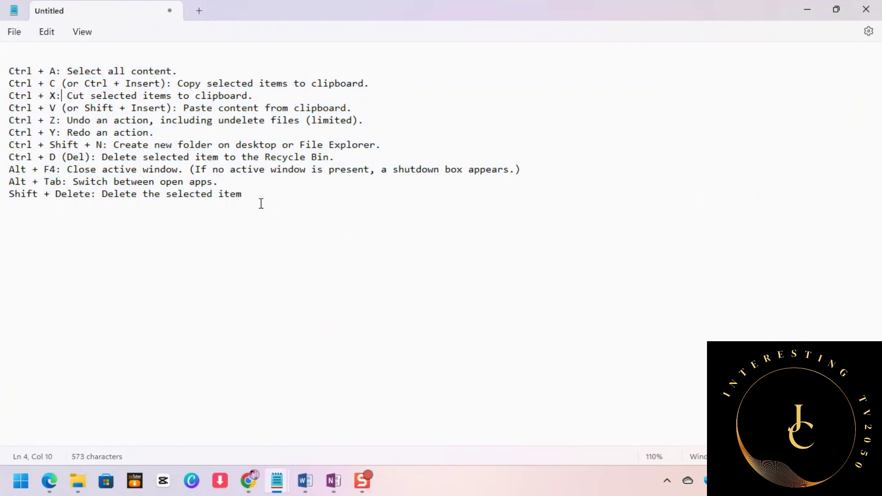
{"action": "left_click_drag", "start_coordinate": [258, 200], "coordinate": [4, 72]}
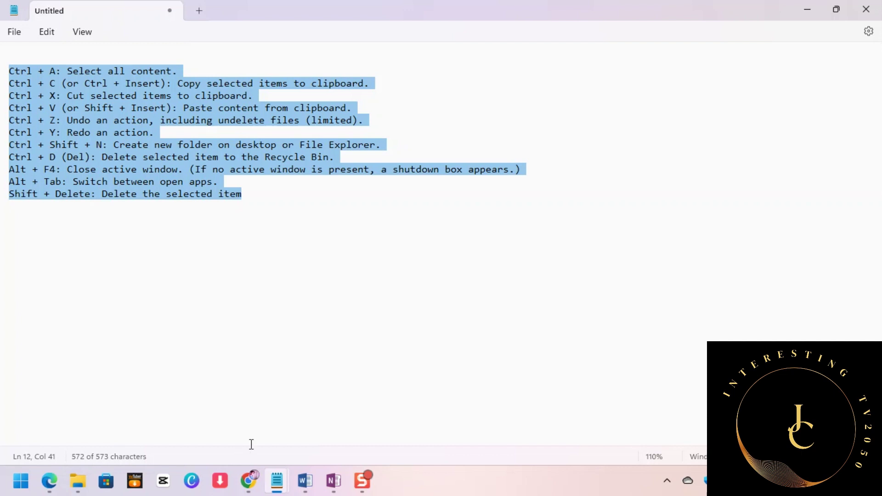
Switch to a new Chrome window, go to gamma.app and maximize the window
{"action": "mouse_move", "coordinate": [248, 489]}
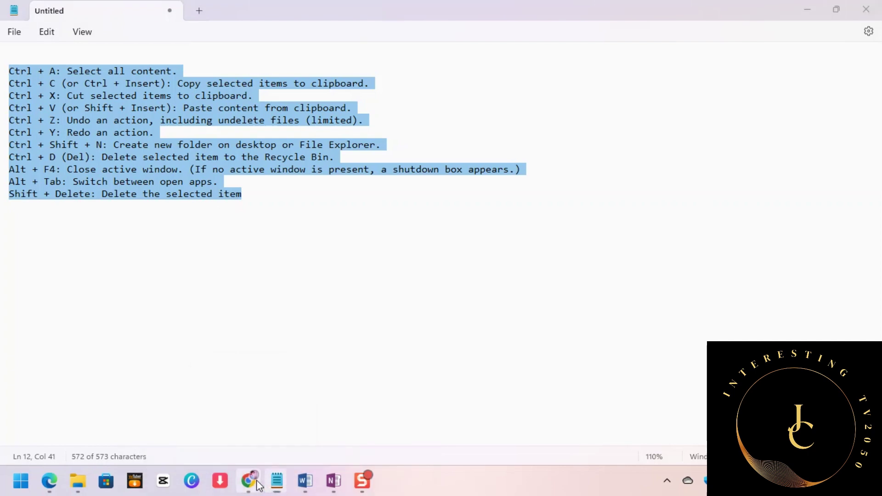
{"action": "right_click", "coordinate": [259, 486]}
{"action": "left_click", "coordinate": [227, 366]}
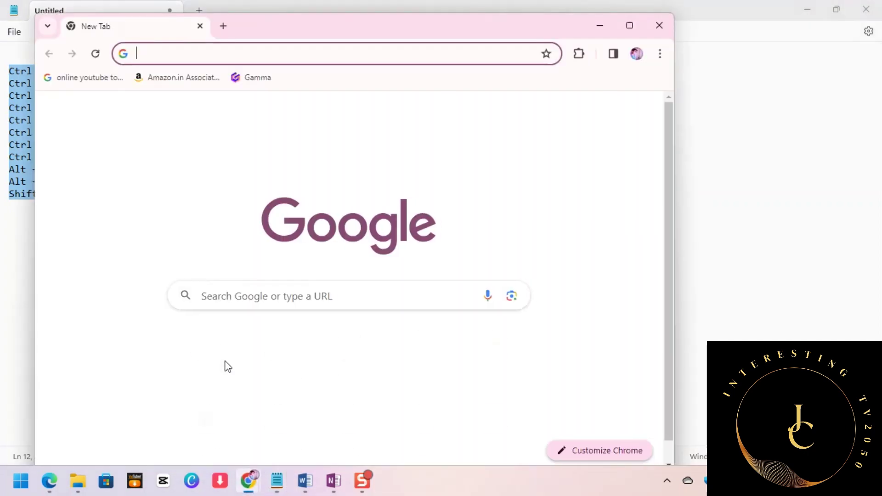
{"action": "type", "text": "ga"}
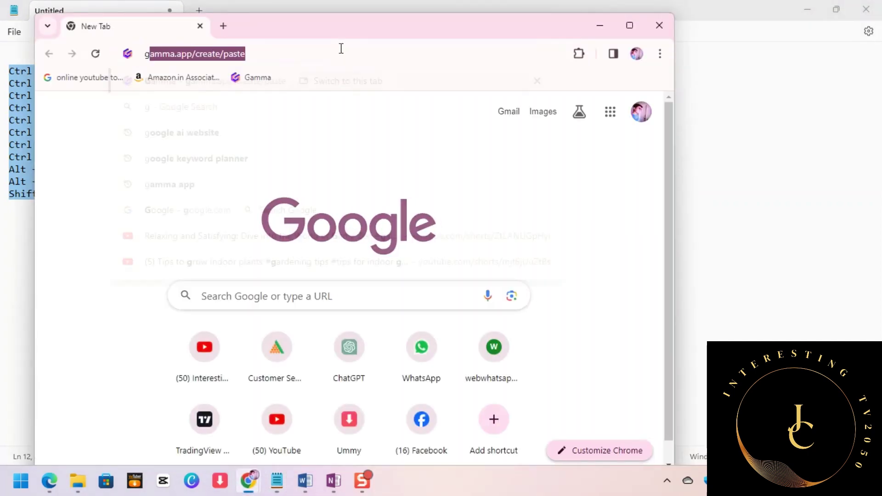
{"action": "type", "text": "mm"}
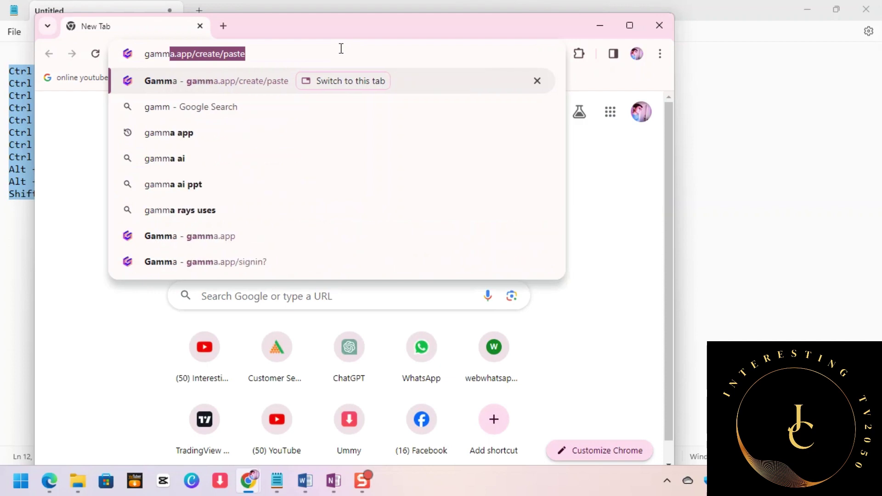
{"action": "type", "text": "a.app"}
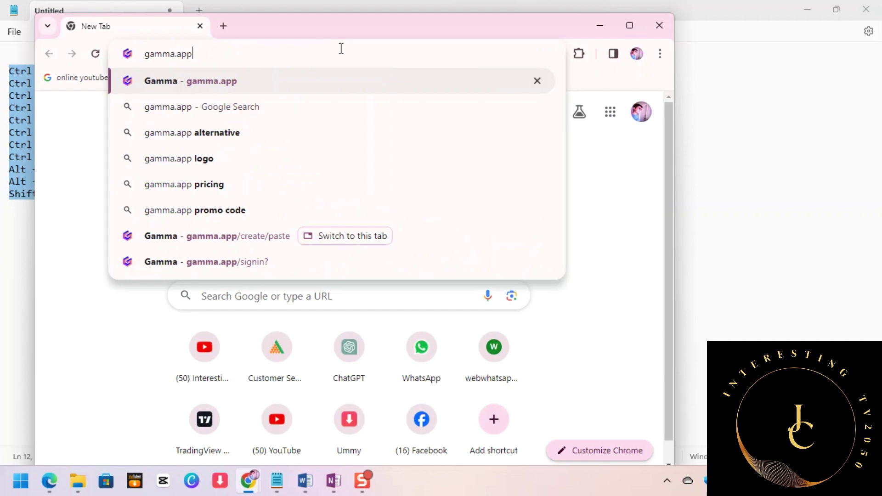
{"action": "key", "text": "Return"}
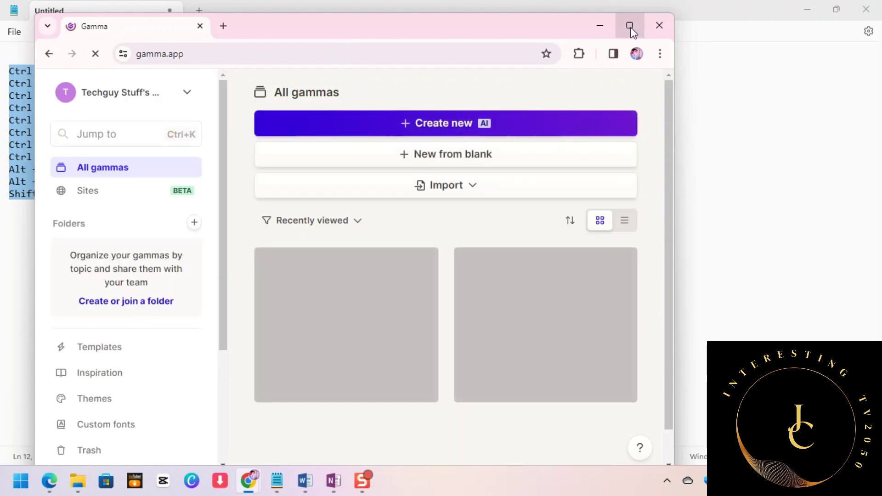
{"action": "left_click", "coordinate": [628, 25]}
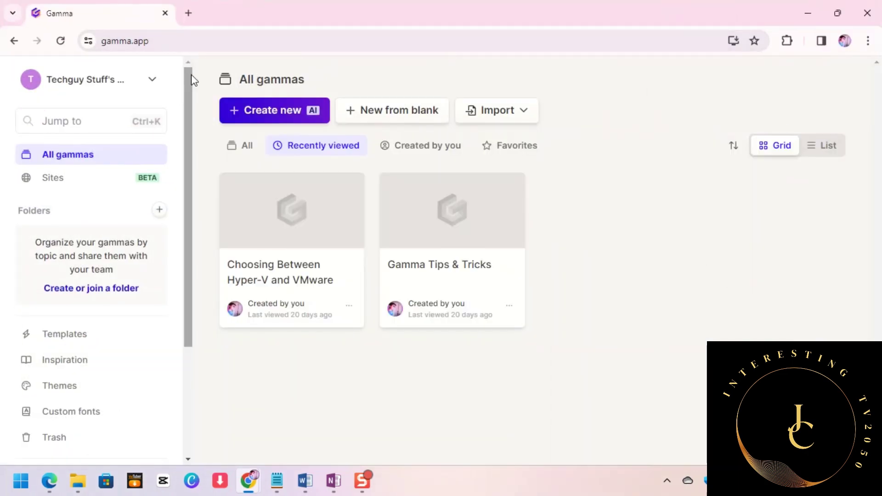
Sign out of the Gamma workspace and sign back in with the same Google account
{"action": "left_click", "coordinate": [153, 81]}
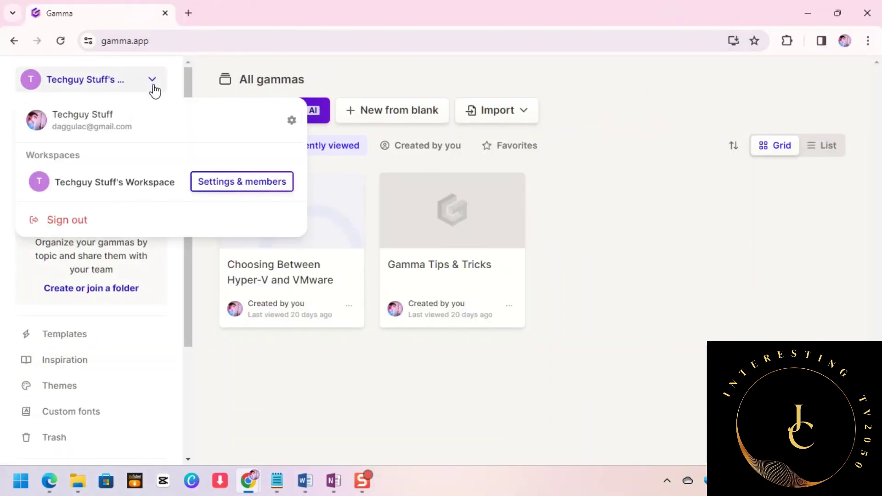
{"action": "left_click", "coordinate": [63, 224]}
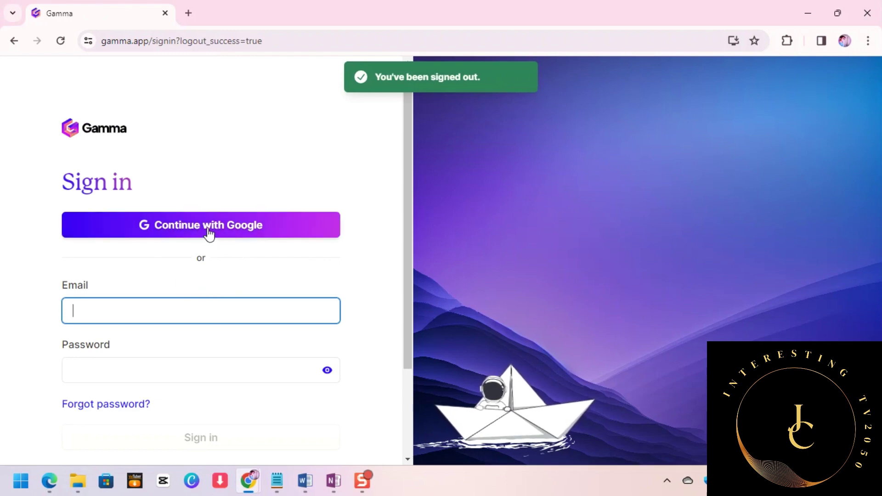
{"action": "scroll", "coordinate": [188, 381], "scroll_direction": "down", "scroll_amount": 3}
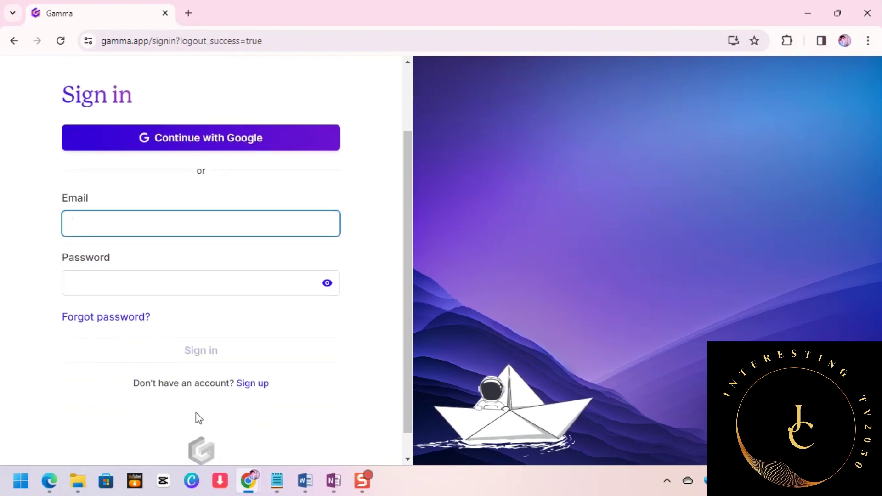
{"action": "scroll", "coordinate": [279, 326], "scroll_direction": "up", "scroll_amount": 2}
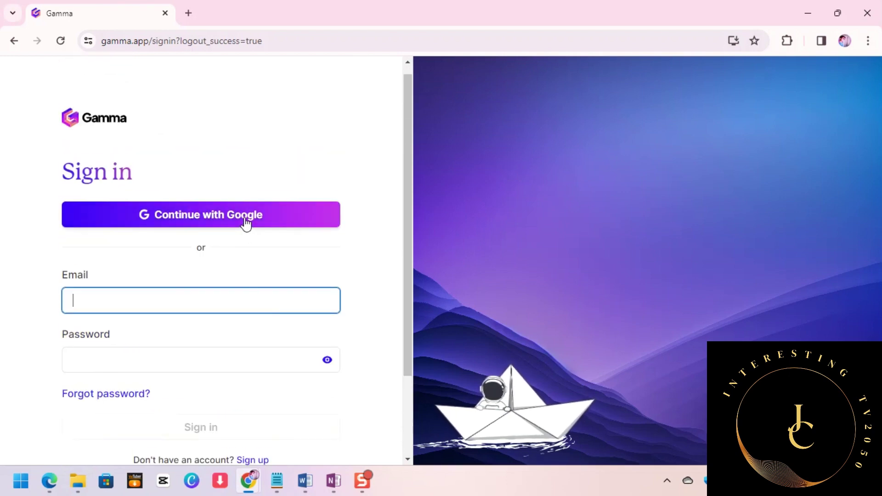
{"action": "scroll", "coordinate": [213, 325], "scroll_direction": "down", "scroll_amount": 1}
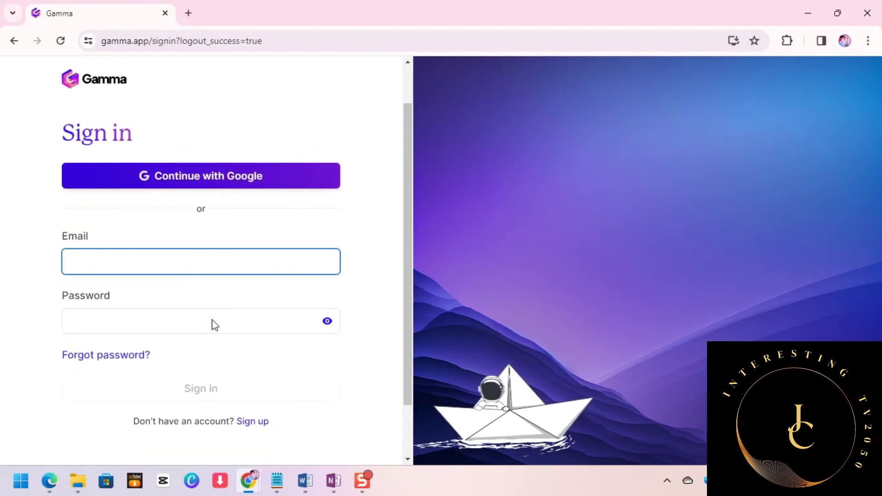
{"action": "scroll", "coordinate": [216, 317], "scroll_direction": "up", "scroll_amount": 2}
{"action": "left_click", "coordinate": [242, 229]}
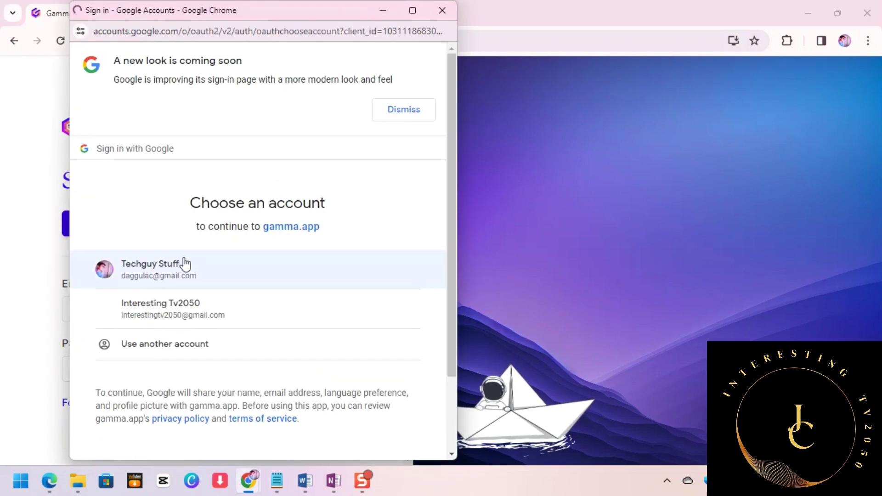
{"action": "left_click", "coordinate": [170, 267]}
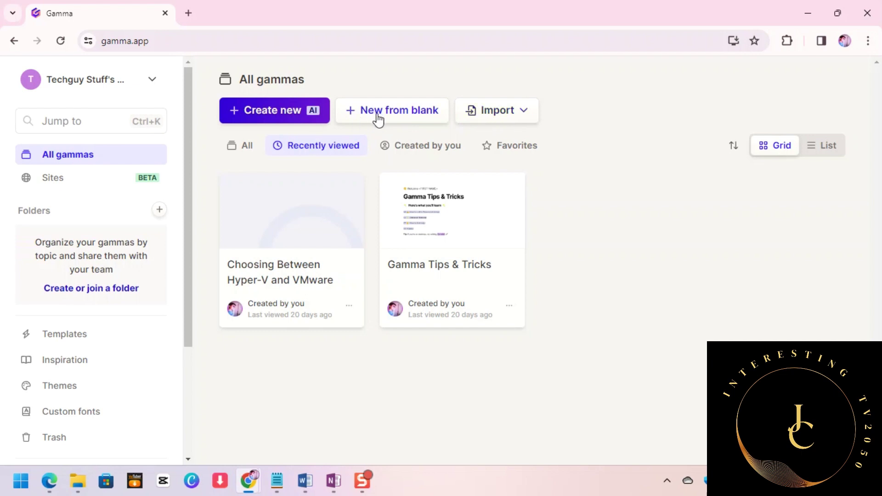
Start a new AI creation from pasted text and paste in the copied keyboard shortcut list
{"action": "left_click", "coordinate": [264, 115]}
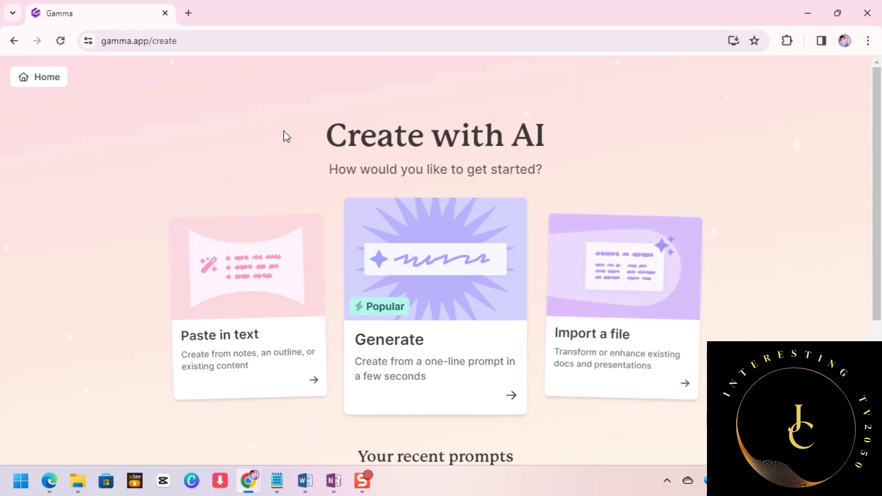
{"action": "left_click", "coordinate": [240, 275]}
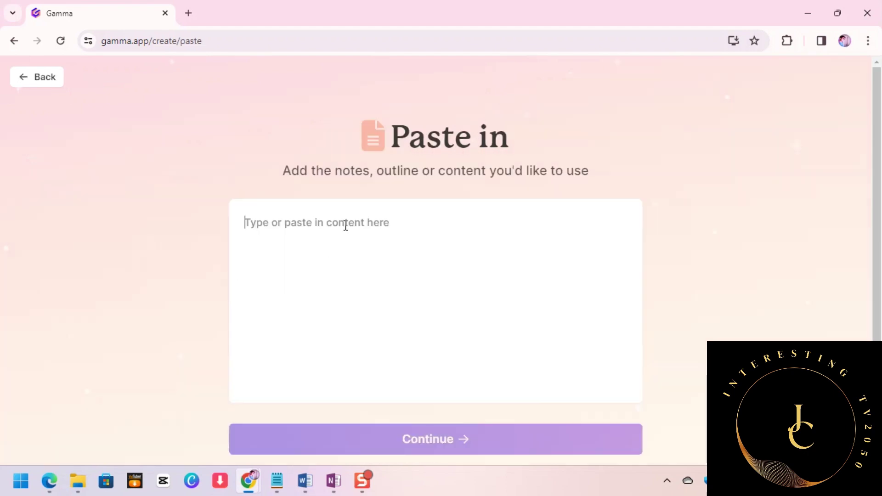
{"action": "left_click", "coordinate": [327, 441]}
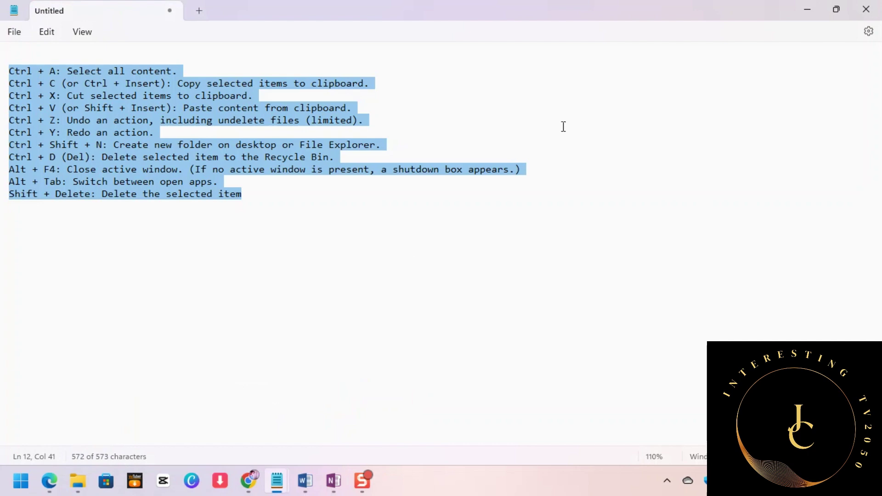
{"action": "left_click", "coordinate": [809, 12]}
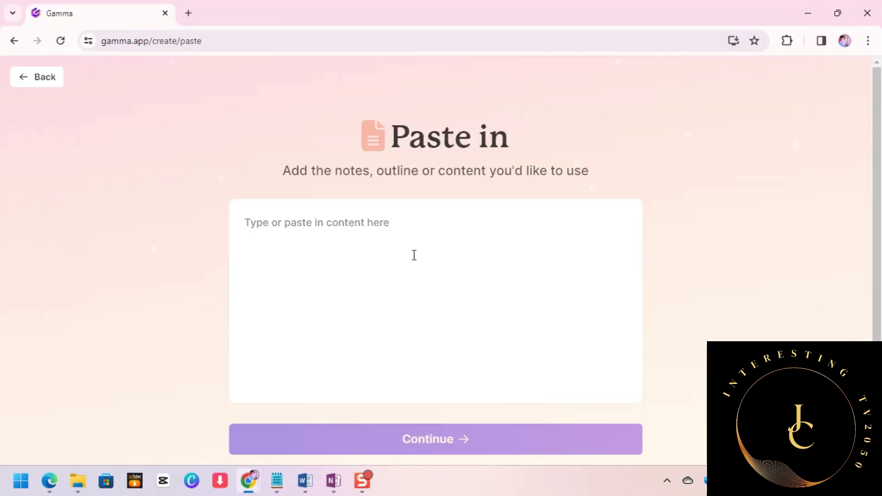
{"action": "type", "text": "Ctrl + A: Select all content. Ctrl + C (or Ctrl + Insert): Copy selected items to clipboard. Ctrl + X: Cut selected items to clipboard. Ctrl + V (or Shift + Insert): Paste content from clipboard. Ctrl + Z: Undo an action, including undelete files (limited). Ctrl + Y: Redo an action. Ctrl + Shift + N: Create new folder on desktop or File Explorer. Ctrl + D (Del): Delete selected item to the Recycle Bin. Alt + F4: Close active window. (If no active window is present, a shutdown box appears.) Alt + Tab: Switch between open apps. Shift + Delete: Delete the selected item"}
Continue to the prompt editor with Presentation as the type of content to create
{"action": "scroll", "coordinate": [464, 321], "scroll_direction": "down", "scroll_amount": 1}
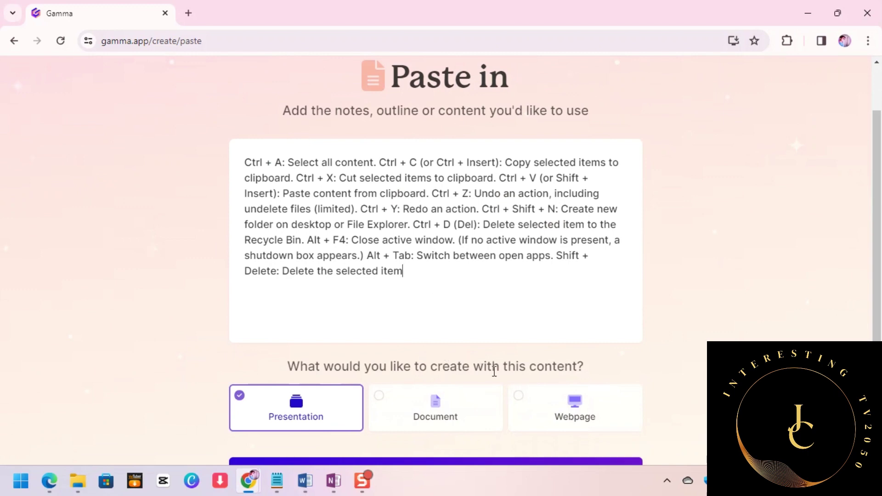
{"action": "scroll", "coordinate": [597, 268], "scroll_direction": "down", "scroll_amount": 1}
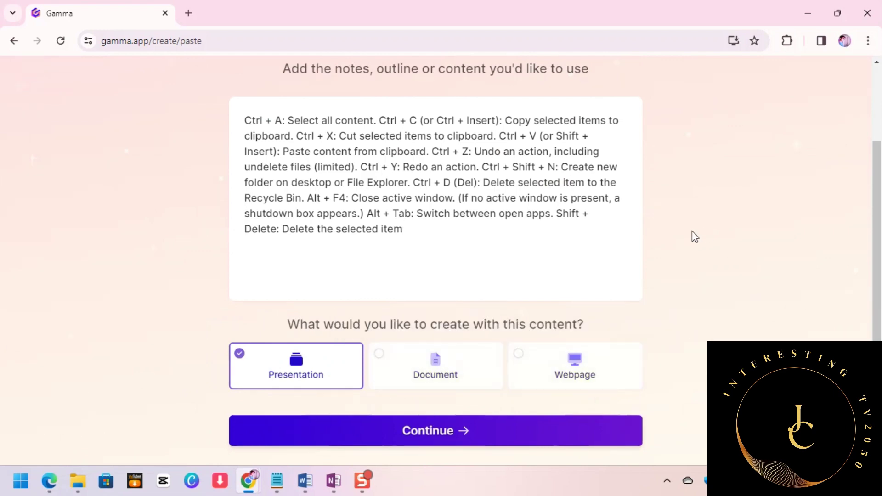
{"action": "scroll", "coordinate": [692, 236], "scroll_direction": "up", "scroll_amount": 1}
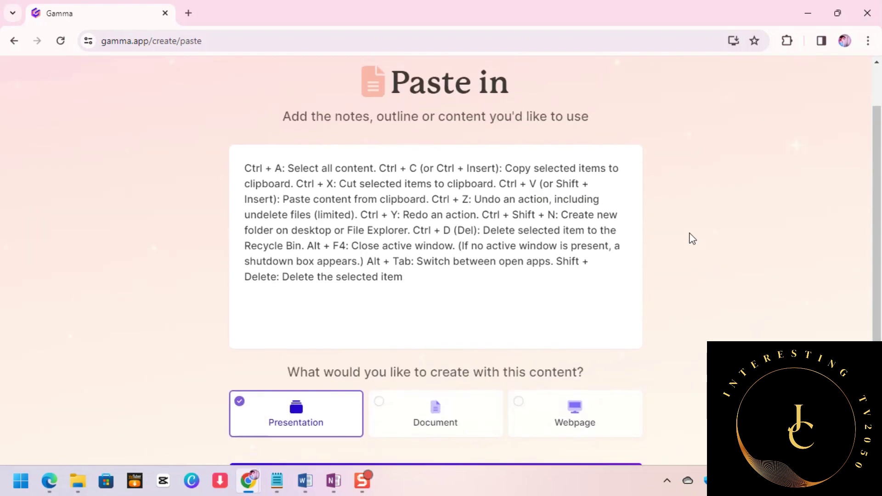
{"action": "scroll", "coordinate": [691, 239], "scroll_direction": "down", "scroll_amount": 2}
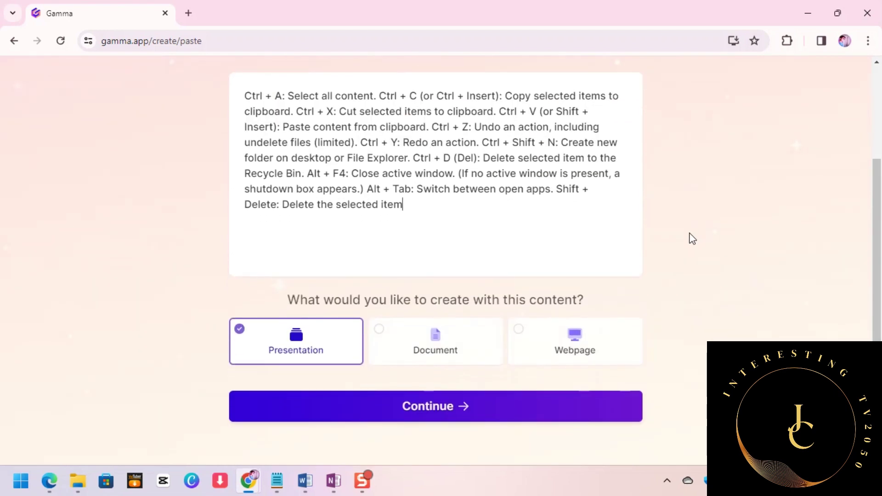
{"action": "left_click", "coordinate": [406, 408]}
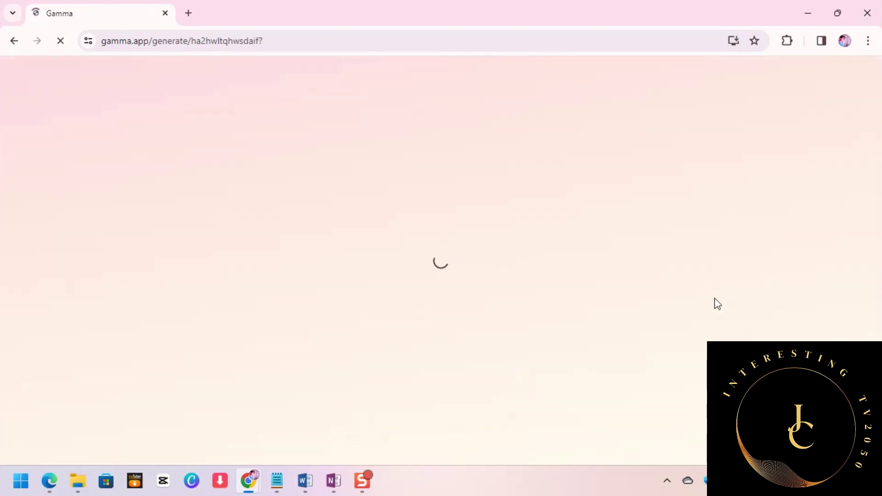
Examine the prompt editor's text content settings, including text amount per card, audience, tone and output language
{"action": "scroll", "coordinate": [516, 331], "scroll_direction": "down", "scroll_amount": 1}
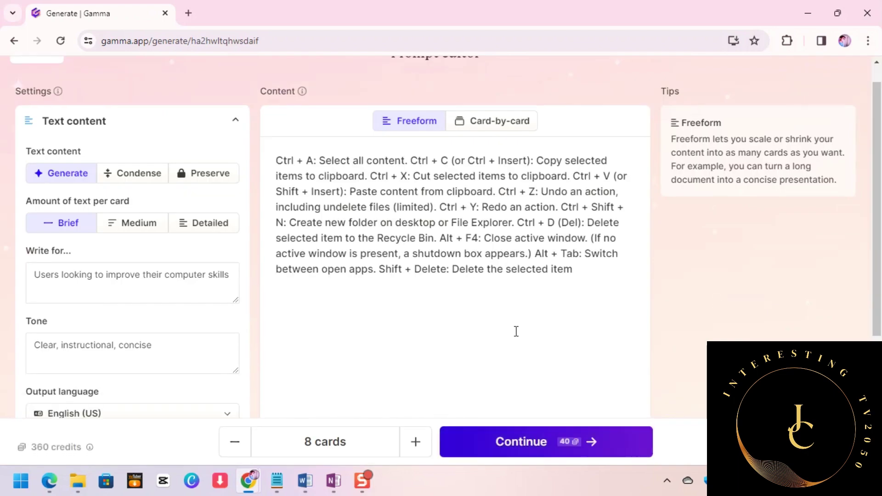
{"action": "scroll", "coordinate": [516, 331], "scroll_direction": "up", "scroll_amount": 1}
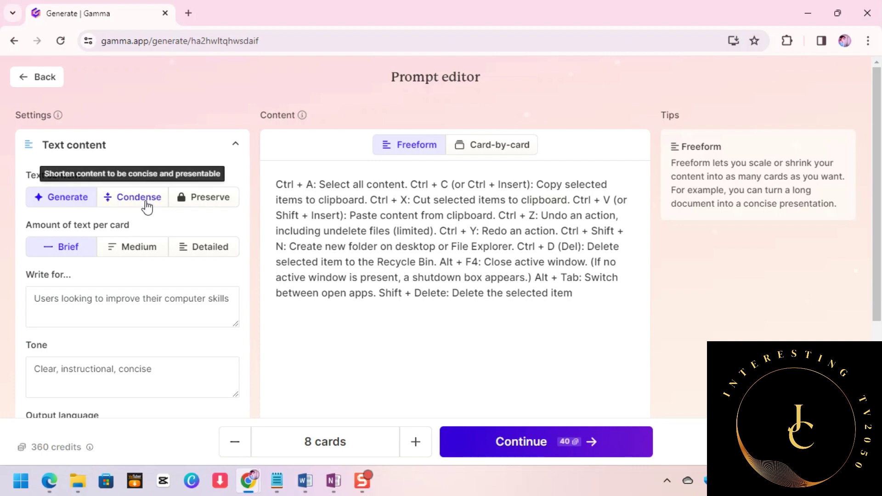
{"action": "scroll", "coordinate": [157, 319], "scroll_direction": "down", "scroll_amount": 2}
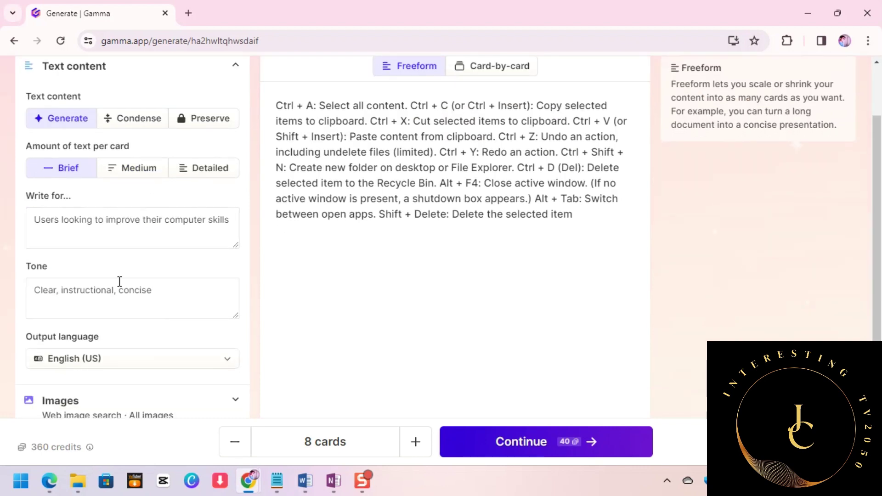
{"action": "left_click", "coordinate": [103, 232]}
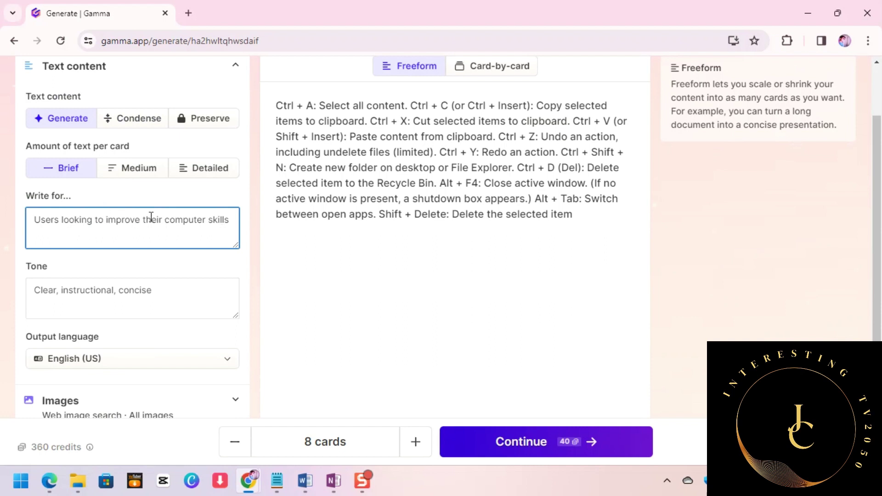
{"action": "scroll", "coordinate": [151, 217], "scroll_direction": "up", "scroll_amount": 1}
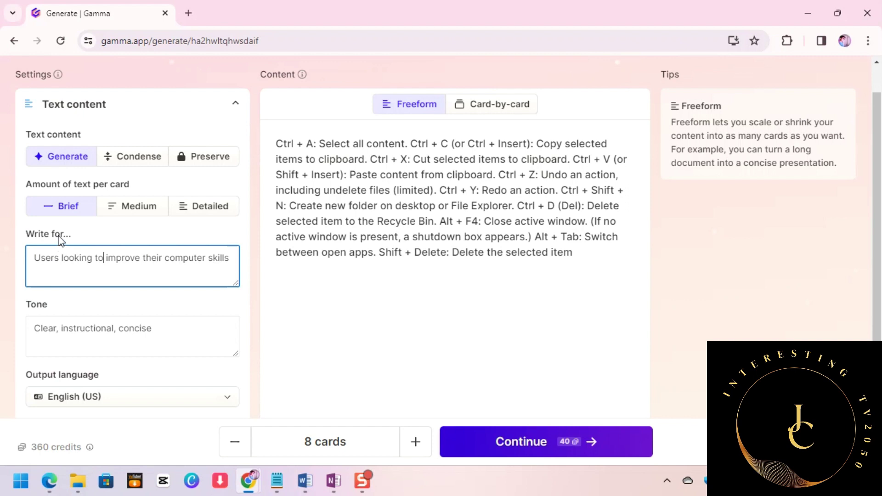
{"action": "left_click", "coordinate": [230, 258]}
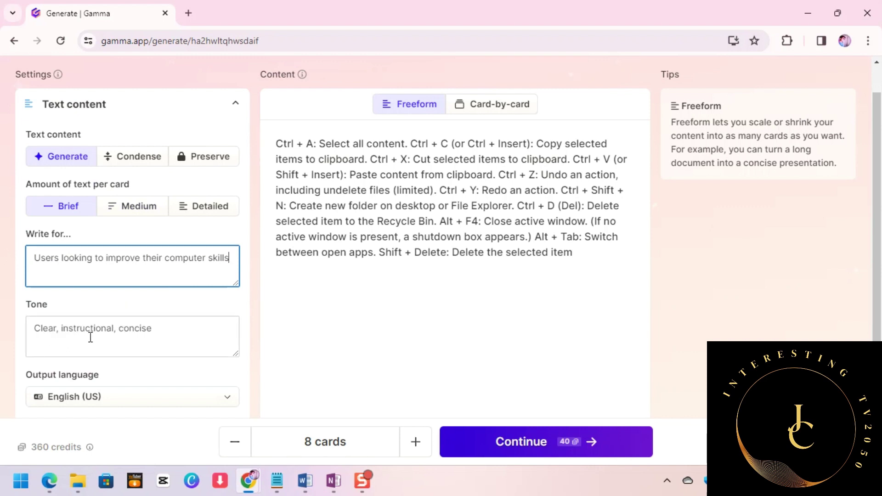
{"action": "scroll", "coordinate": [160, 333], "scroll_direction": "down", "scroll_amount": 1}
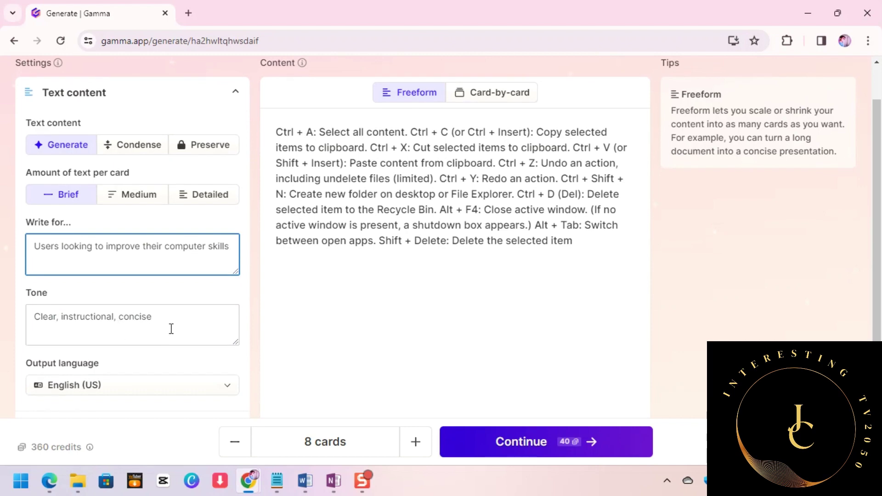
{"action": "scroll", "coordinate": [173, 328], "scroll_direction": "down", "scroll_amount": 2}
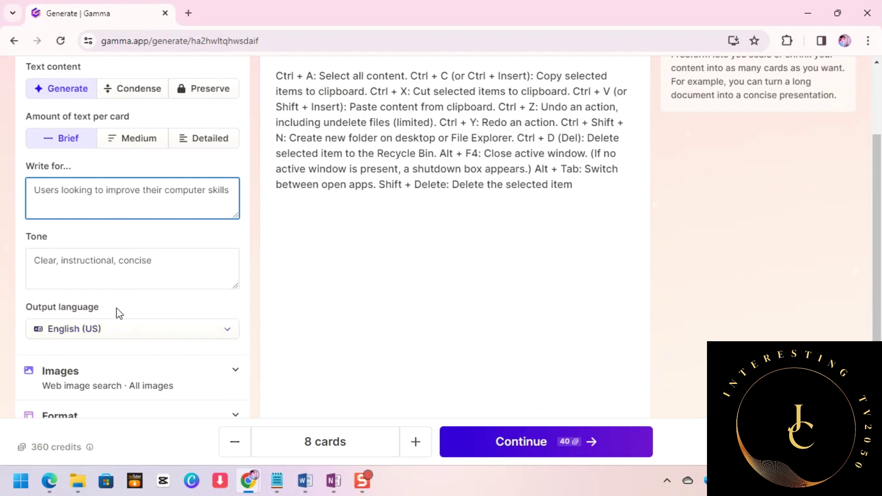
Set the image source for the presentation to AI images
{"action": "scroll", "coordinate": [173, 329], "scroll_direction": "down", "scroll_amount": 2}
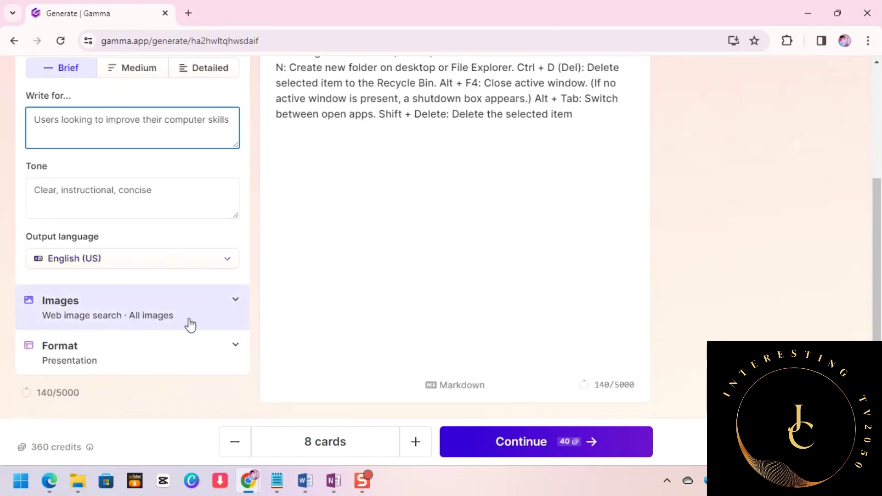
{"action": "left_click", "coordinate": [226, 311]}
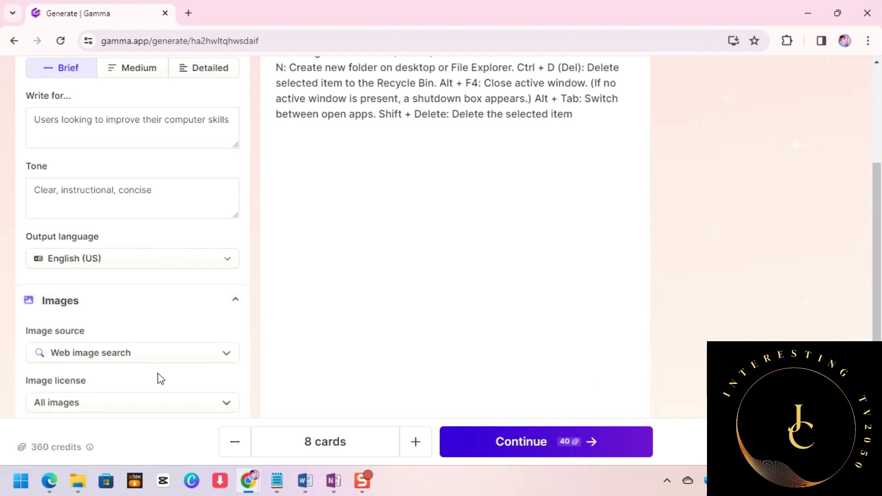
{"action": "left_click", "coordinate": [164, 360]}
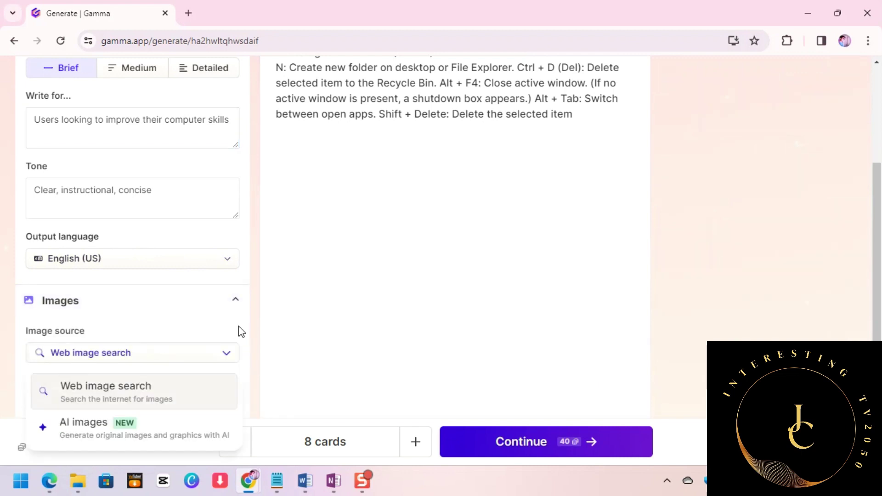
{"action": "scroll", "coordinate": [239, 329], "scroll_direction": "down", "scroll_amount": 2}
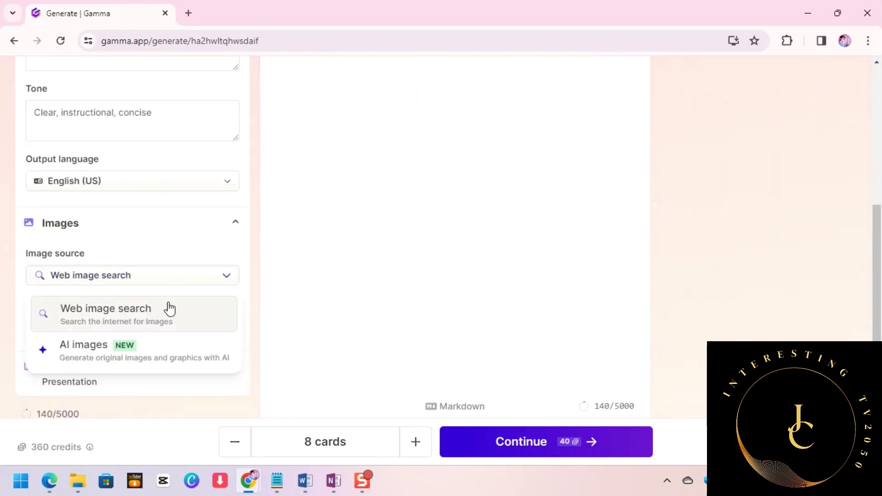
{"action": "left_click", "coordinate": [94, 357]}
Describe the image style as "Show me windows 11 images in the baground"
{"action": "left_click", "coordinate": [91, 332]}
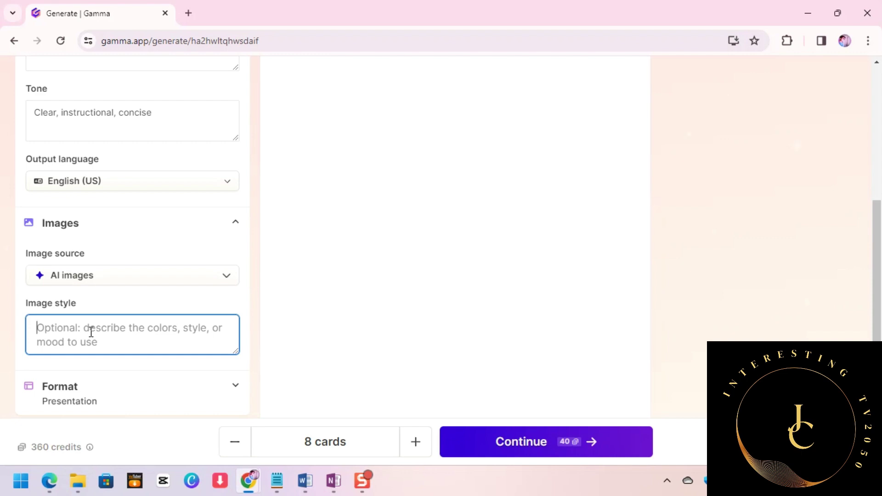
{"action": "type", "text": "Show"}
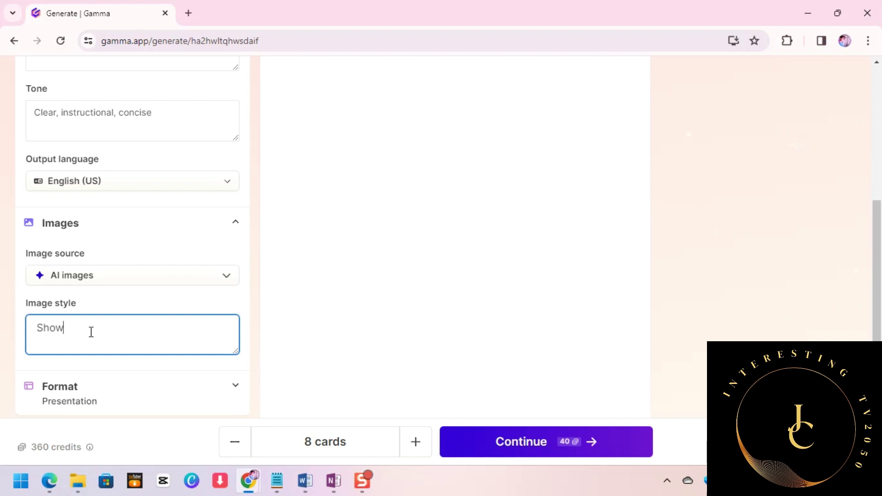
{"action": "type", "text": " me windows 11 images"}
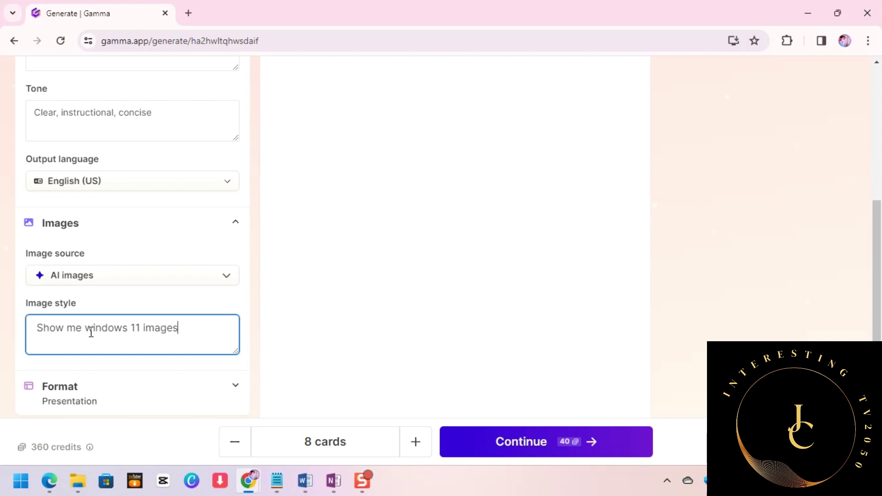
{"action": "type", "text": " in the baground"}
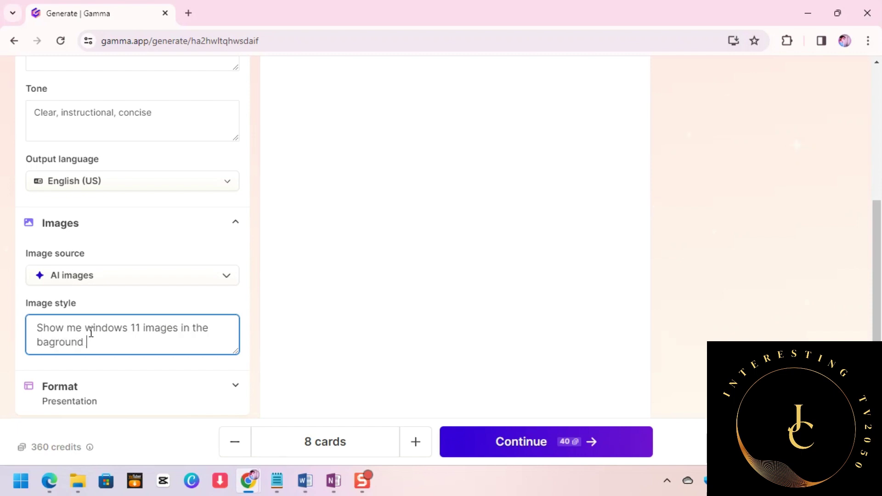
{"action": "right_click", "coordinate": [53, 348]}
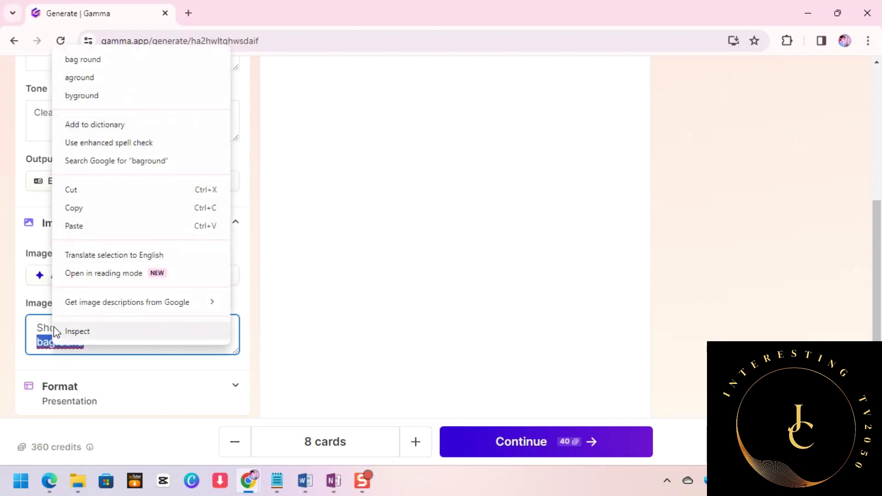
{"action": "left_click", "coordinate": [45, 344]}
Examine the format choices, additional instructions field, card count and content mode options in the prompt editor
{"action": "scroll", "coordinate": [133, 360], "scroll_direction": "down", "scroll_amount": 2}
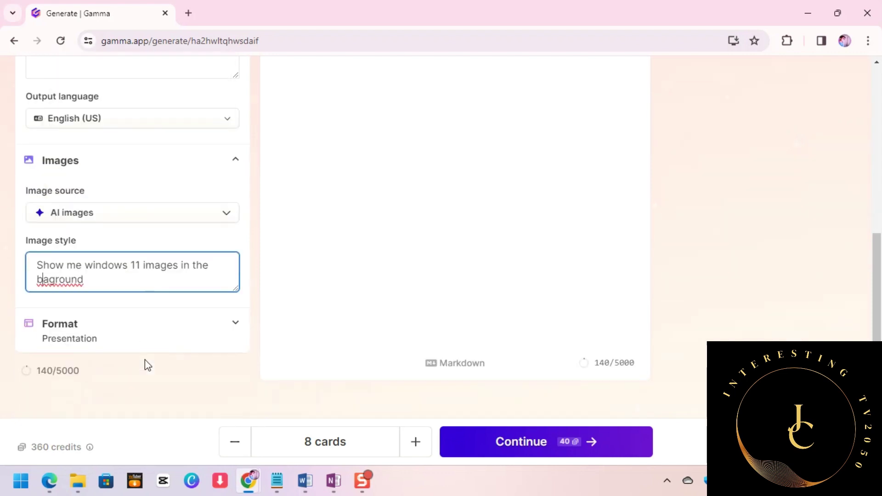
{"action": "left_click", "coordinate": [100, 327]}
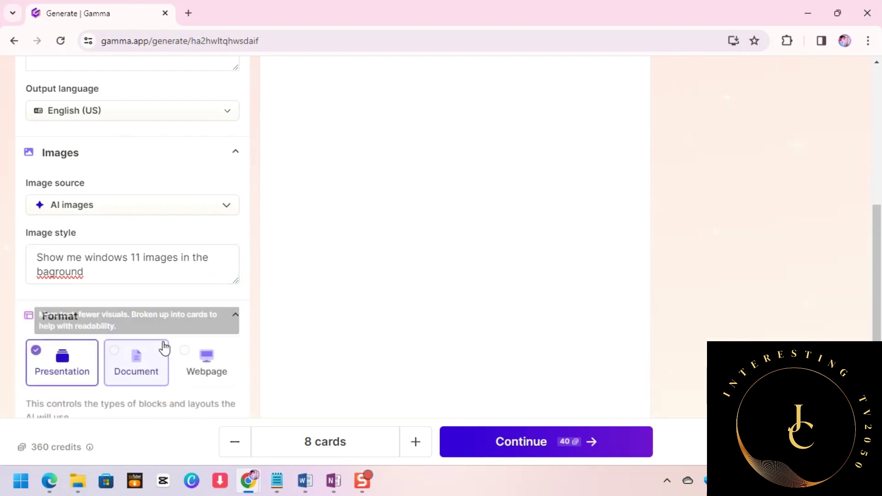
{"action": "scroll", "coordinate": [69, 303], "scroll_direction": "down", "scroll_amount": 2}
{"action": "scroll", "coordinate": [94, 383], "scroll_direction": "down", "scroll_amount": 2}
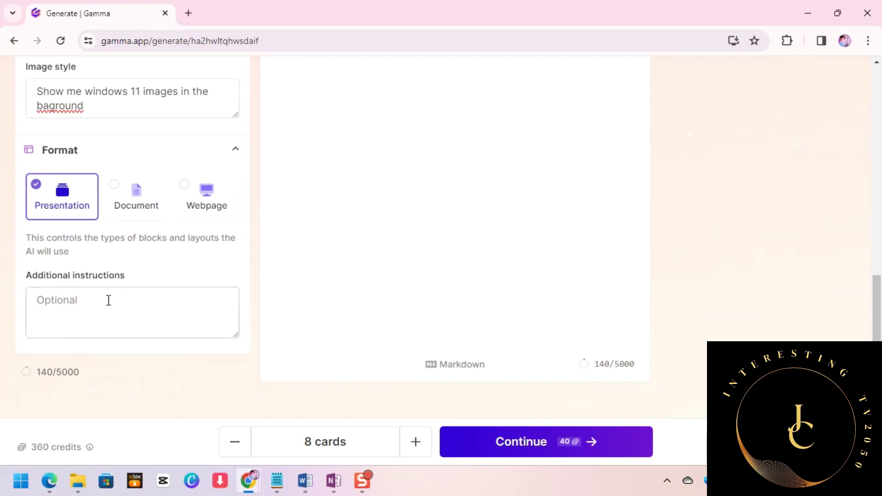
{"action": "scroll", "coordinate": [156, 300], "scroll_direction": "up", "scroll_amount": 5}
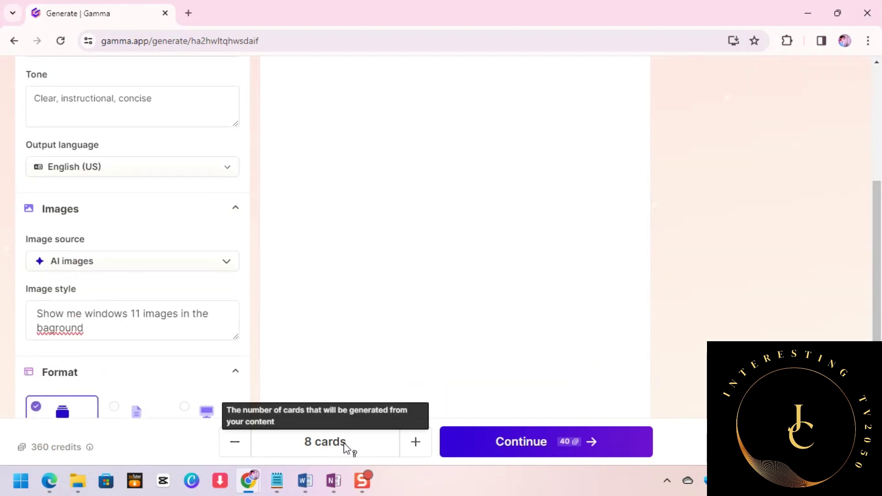
{"action": "scroll", "coordinate": [475, 310], "scroll_direction": "up", "scroll_amount": 3}
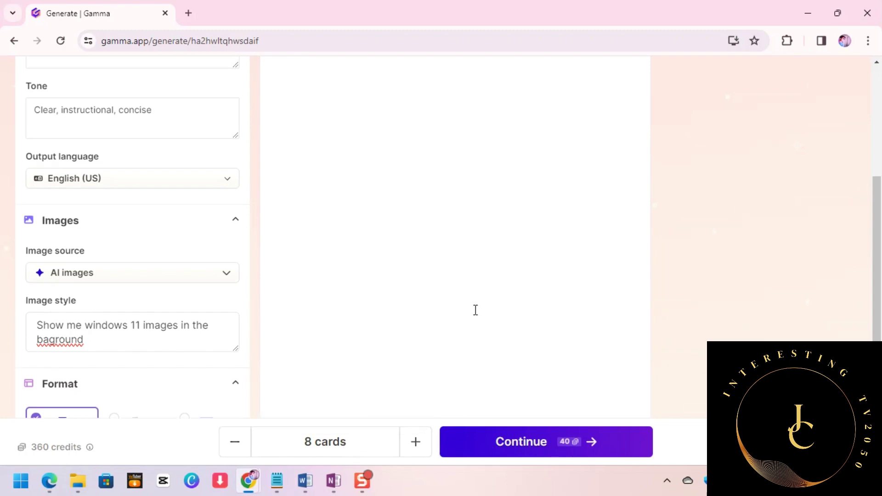
{"action": "scroll", "coordinate": [475, 310], "scroll_direction": "up", "scroll_amount": 3}
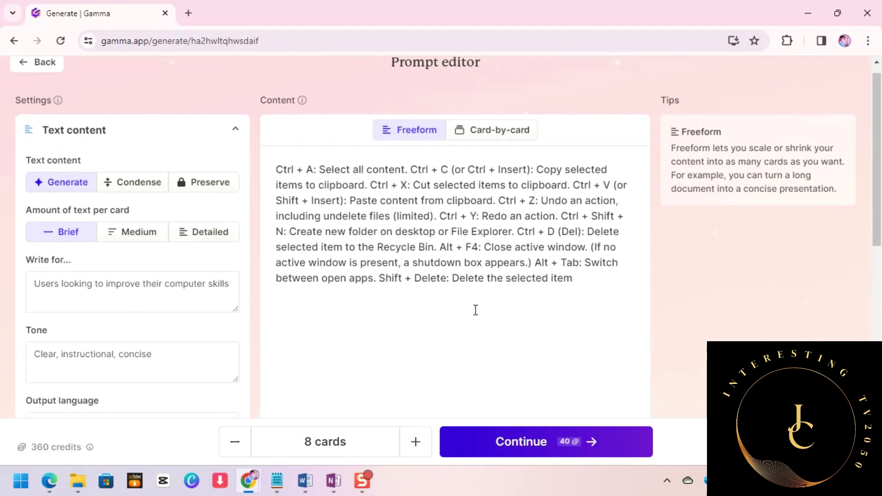
{"action": "scroll", "coordinate": [475, 310], "scroll_direction": "down", "scroll_amount": 3}
{"action": "scroll", "coordinate": [475, 310], "scroll_direction": "up", "scroll_amount": 5}
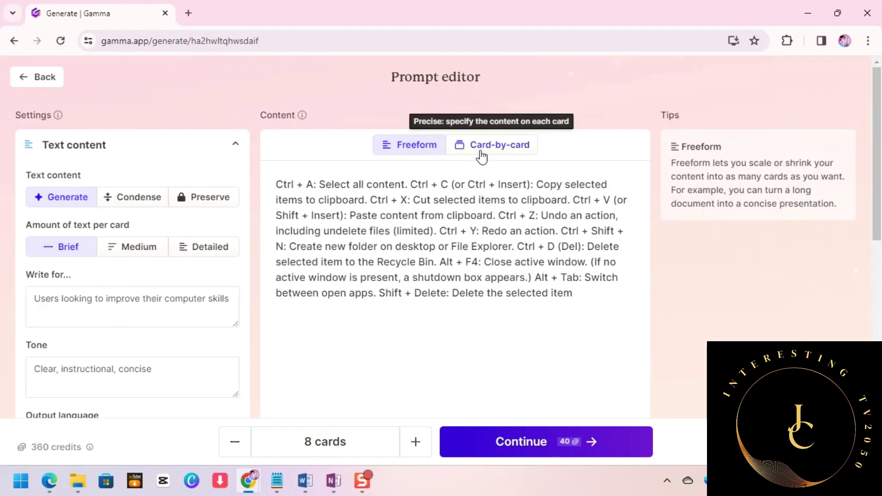
Try the Card-by-card mode for the shortcut text and return the content to Freeform
{"action": "left_click", "coordinate": [481, 154]}
{"action": "scroll", "coordinate": [429, 239], "scroll_direction": "down", "scroll_amount": 4}
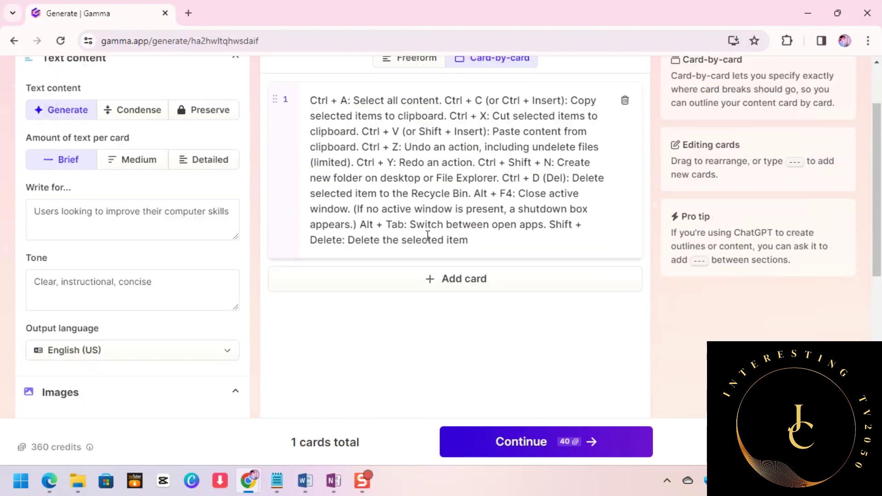
{"action": "scroll", "coordinate": [430, 241], "scroll_direction": "up", "scroll_amount": 3}
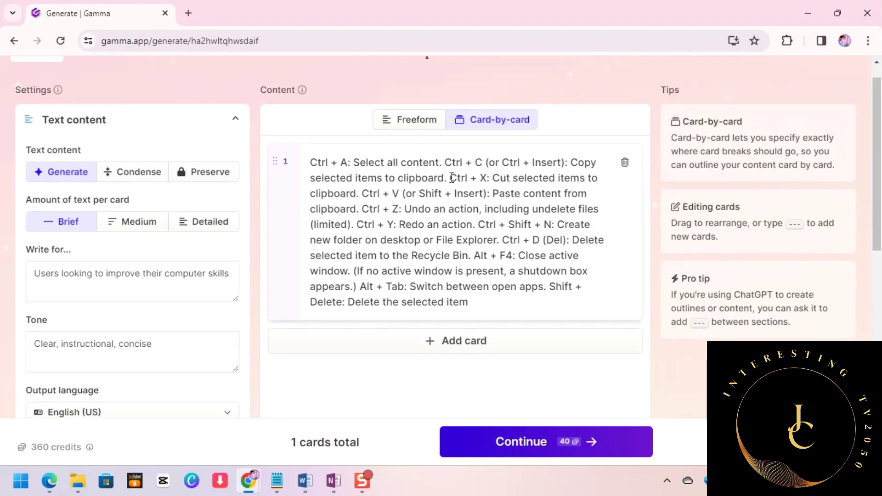
{"action": "left_click", "coordinate": [449, 160]}
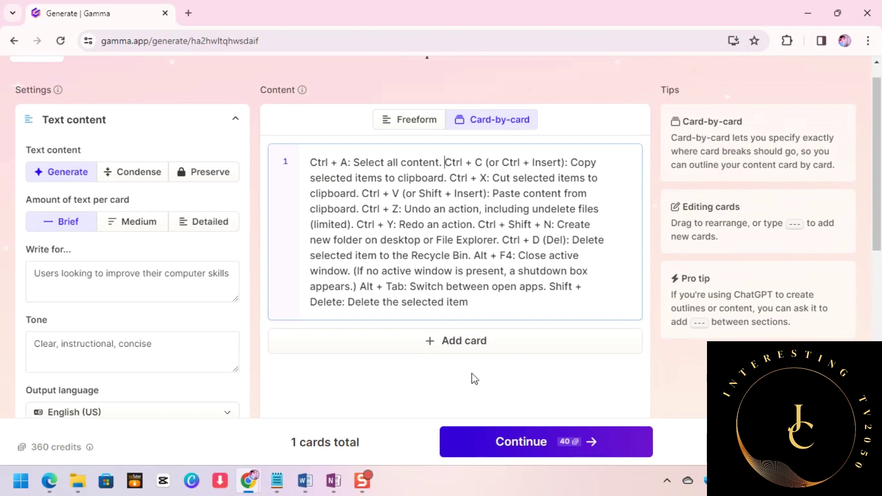
{"action": "left_click", "coordinate": [405, 120]}
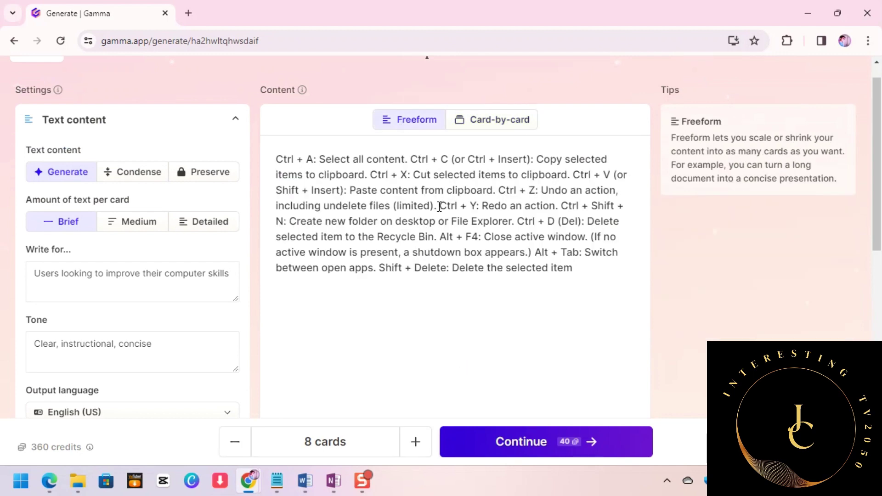
Continue to theme selection with the Freeform content and 8 cards, and try the Oatmeal theme
{"action": "left_click", "coordinate": [537, 444]}
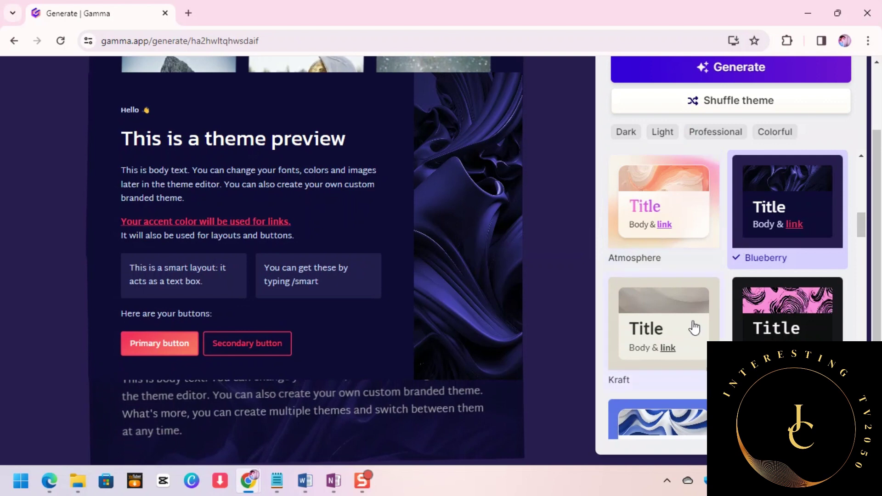
{"action": "scroll", "coordinate": [694, 326], "scroll_direction": "down", "scroll_amount": 2}
{"action": "scroll", "coordinate": [693, 327], "scroll_direction": "down", "scroll_amount": 3}
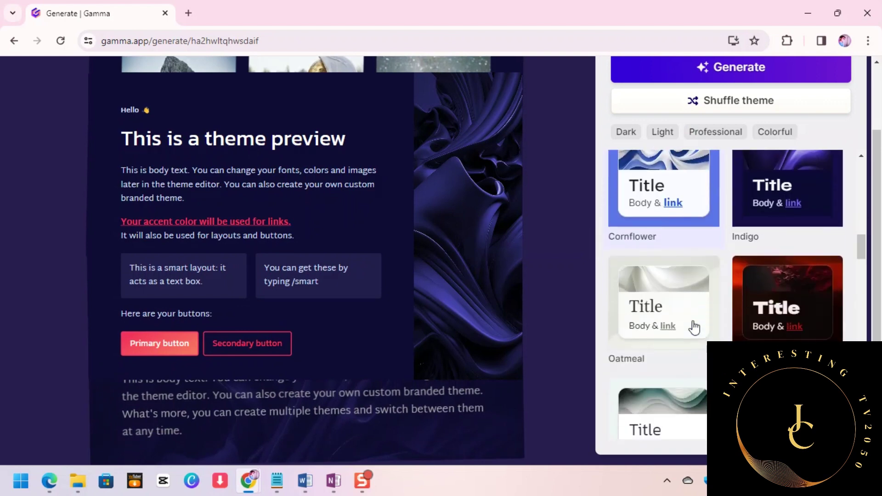
{"action": "left_click", "coordinate": [669, 276]}
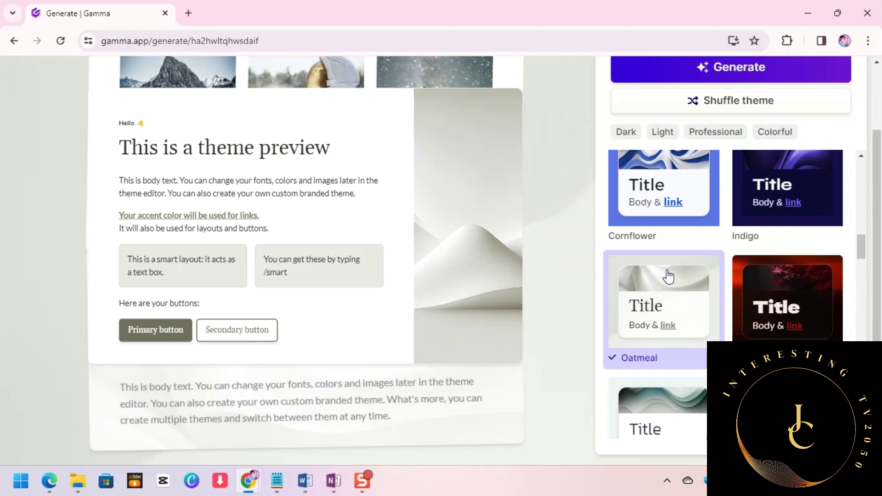
{"action": "scroll", "coordinate": [668, 276], "scroll_direction": "down", "scroll_amount": 2}
{"action": "scroll", "coordinate": [689, 324], "scroll_direction": "up", "scroll_amount": 6}
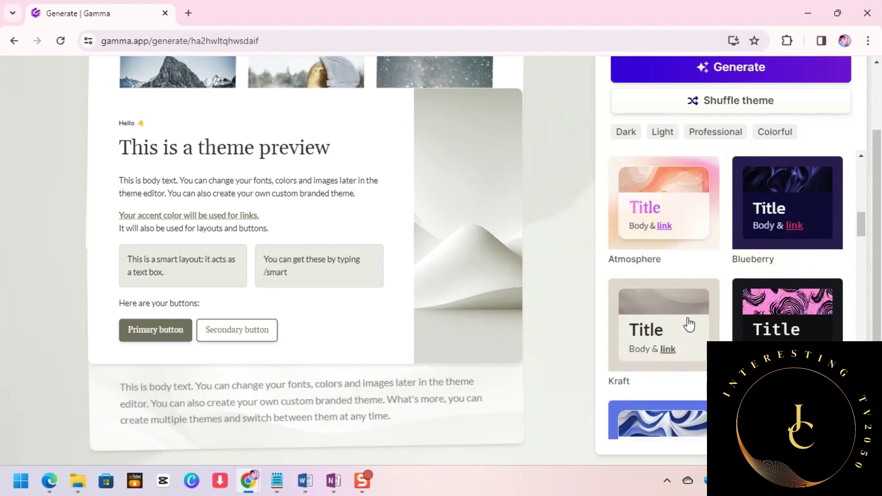
{"action": "scroll", "coordinate": [689, 324], "scroll_direction": "up", "scroll_amount": 1}
{"action": "scroll", "coordinate": [706, 266], "scroll_direction": "up", "scroll_amount": 1}
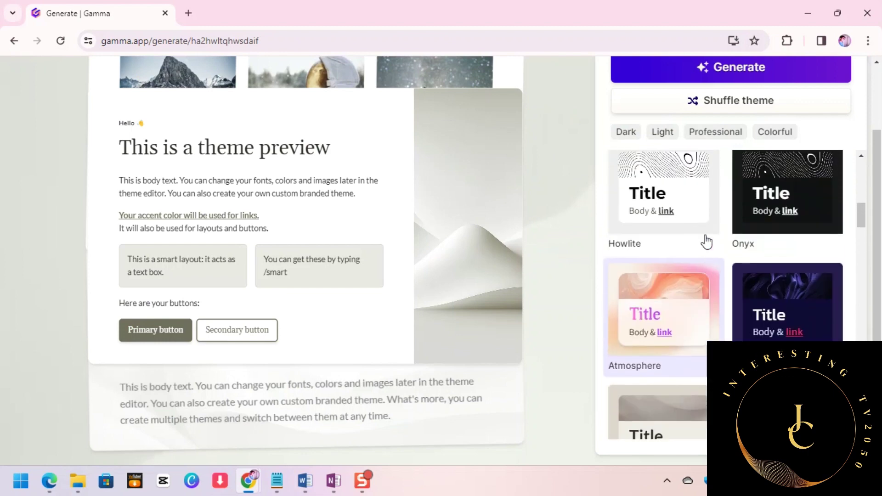
Filter the themes to Professional and try the Soft Cloud theme
{"action": "left_click", "coordinate": [715, 133]}
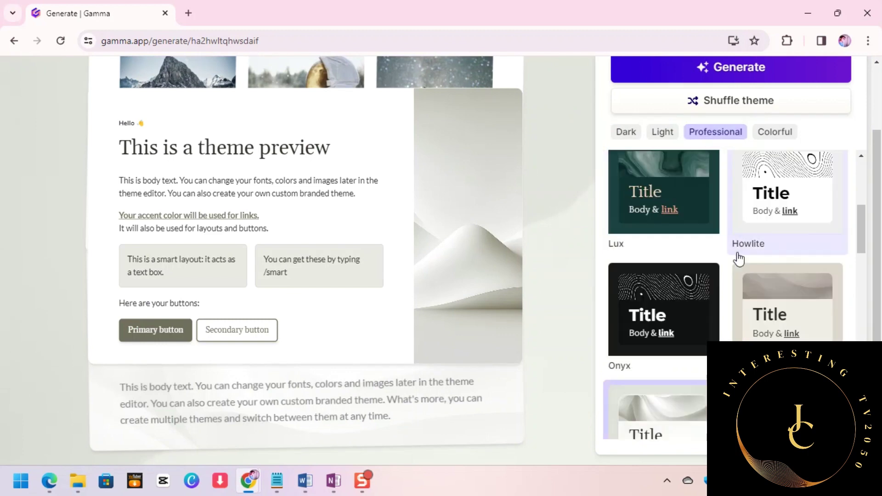
{"action": "scroll", "coordinate": [735, 264], "scroll_direction": "down", "scroll_amount": 3}
{"action": "scroll", "coordinate": [736, 271], "scroll_direction": "down", "scroll_amount": 3}
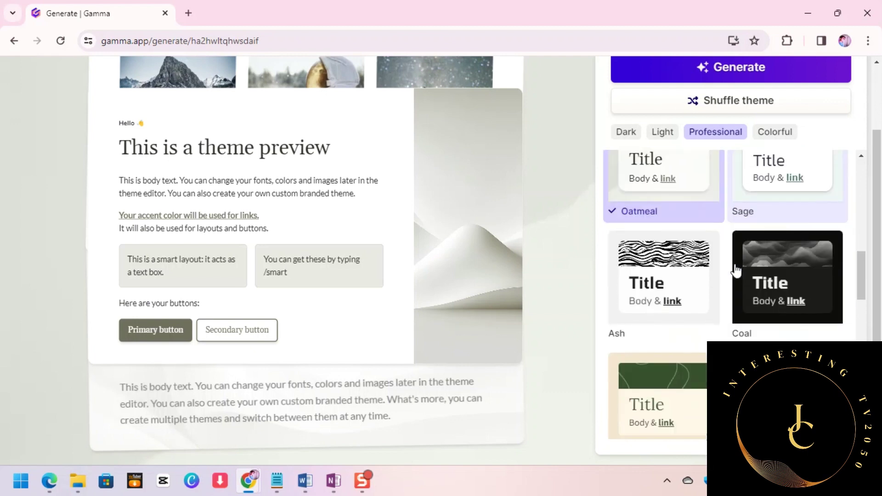
{"action": "scroll", "coordinate": [735, 270], "scroll_direction": "down", "scroll_amount": 2}
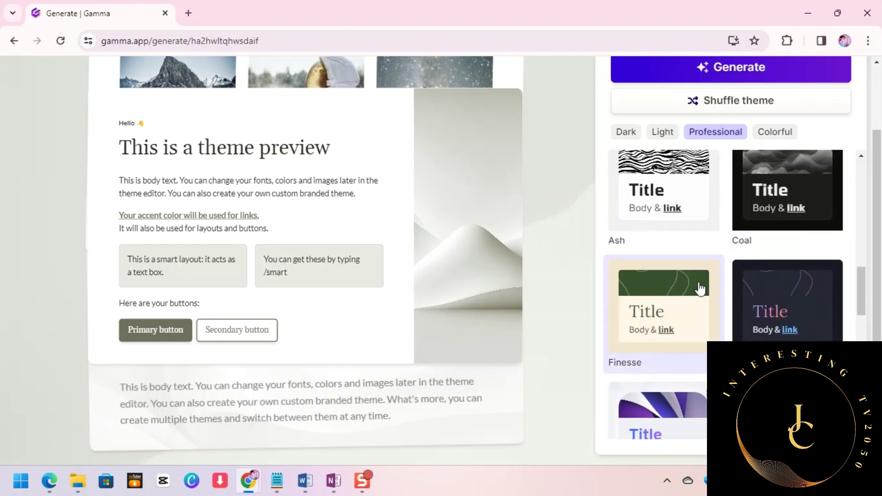
{"action": "scroll", "coordinate": [687, 290], "scroll_direction": "down", "scroll_amount": 2}
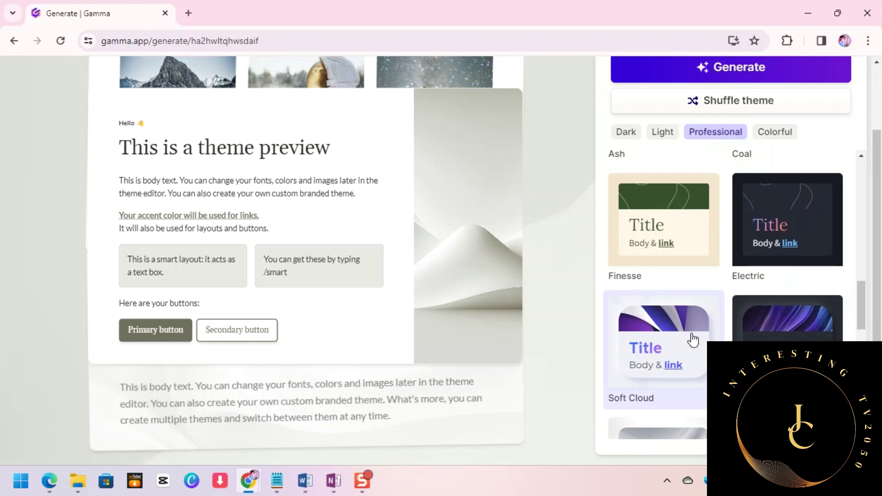
{"action": "scroll", "coordinate": [693, 339], "scroll_direction": "down", "scroll_amount": 3}
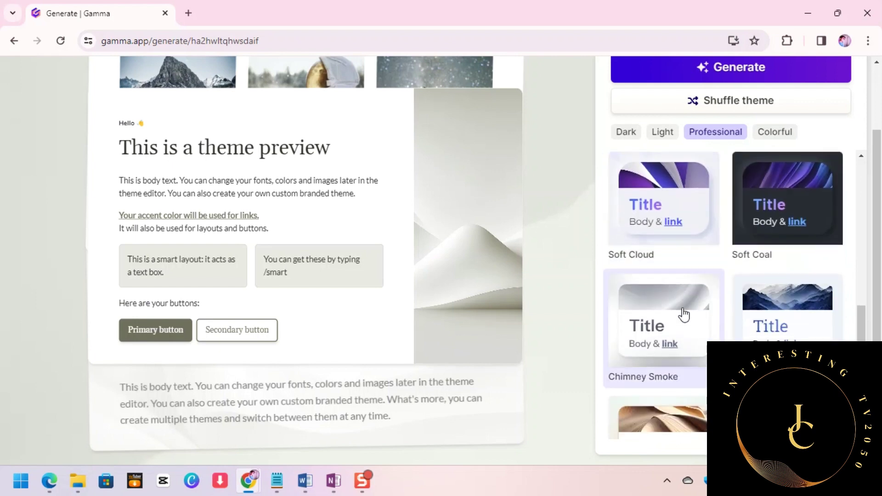
{"action": "left_click", "coordinate": [687, 187]}
{"action": "scroll", "coordinate": [429, 213], "scroll_direction": "up", "scroll_amount": 3}
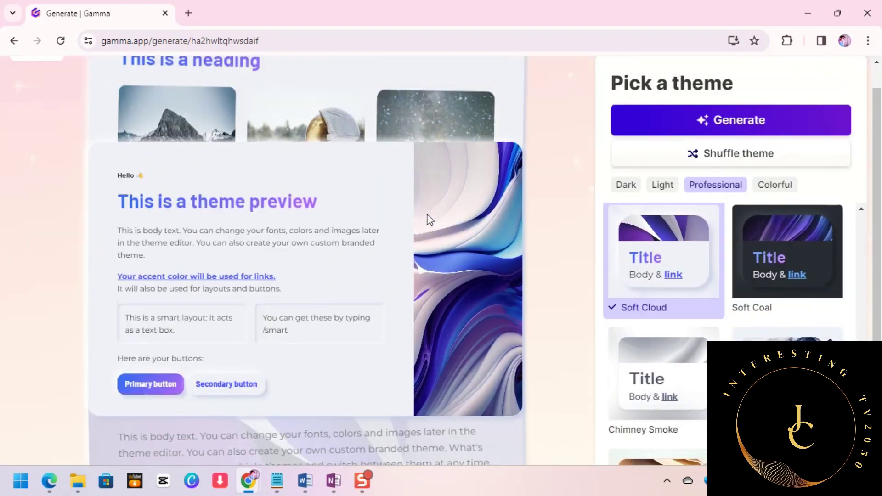
Select the Tranquil theme for the presentation and look over its preview
{"action": "scroll", "coordinate": [668, 359], "scroll_direction": "down", "scroll_amount": 5}
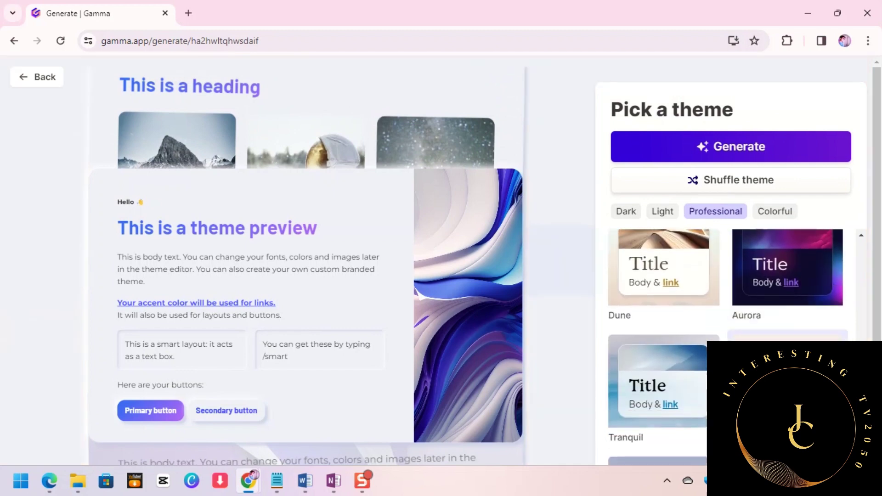
{"action": "left_click", "coordinate": [669, 359]}
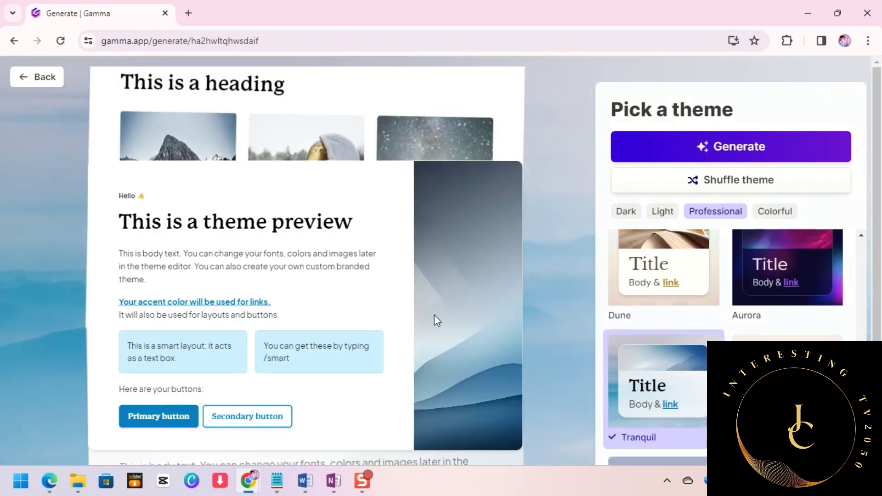
{"action": "scroll", "coordinate": [434, 315], "scroll_direction": "down", "scroll_amount": 2}
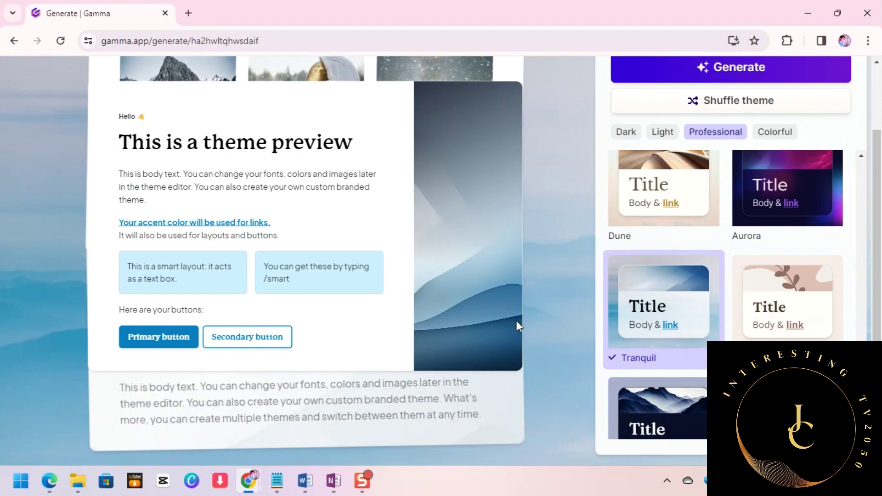
{"action": "scroll", "coordinate": [516, 321], "scroll_direction": "up", "scroll_amount": 2}
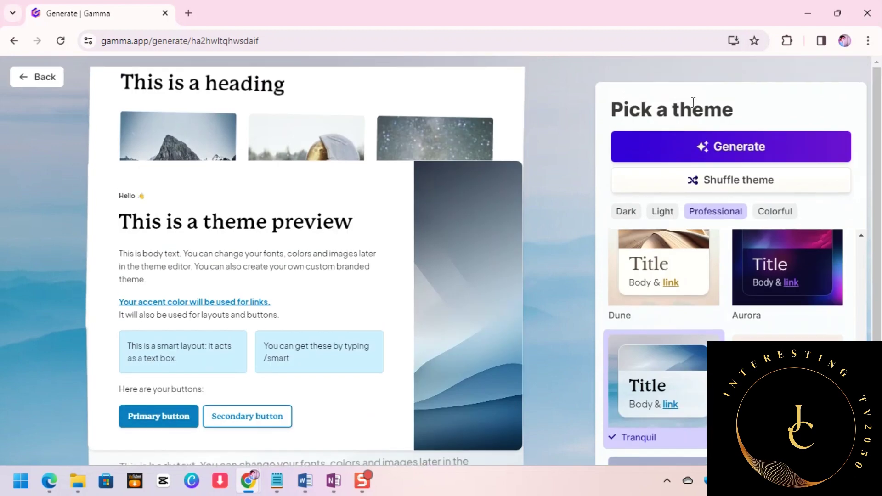
Generate the presentation with the selected Tranquil theme and start presenting it, dismissing the editor tour offer
{"action": "left_click", "coordinate": [740, 147]}
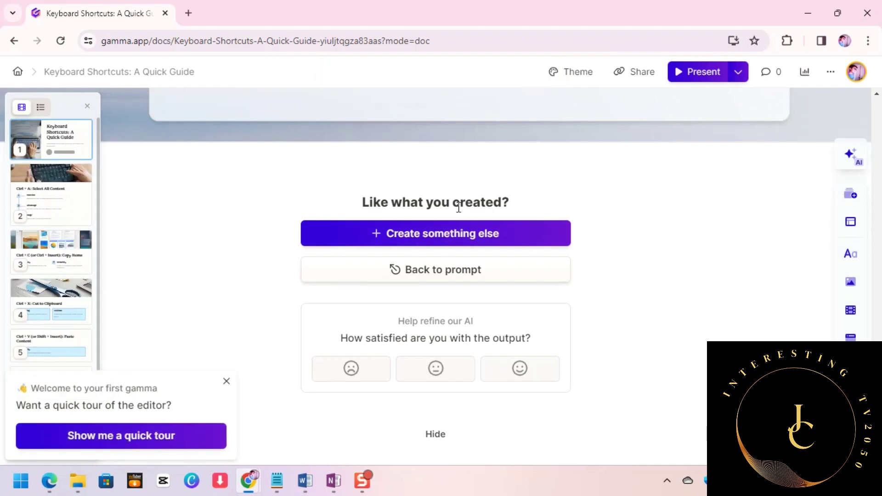
{"action": "left_click", "coordinate": [698, 73]}
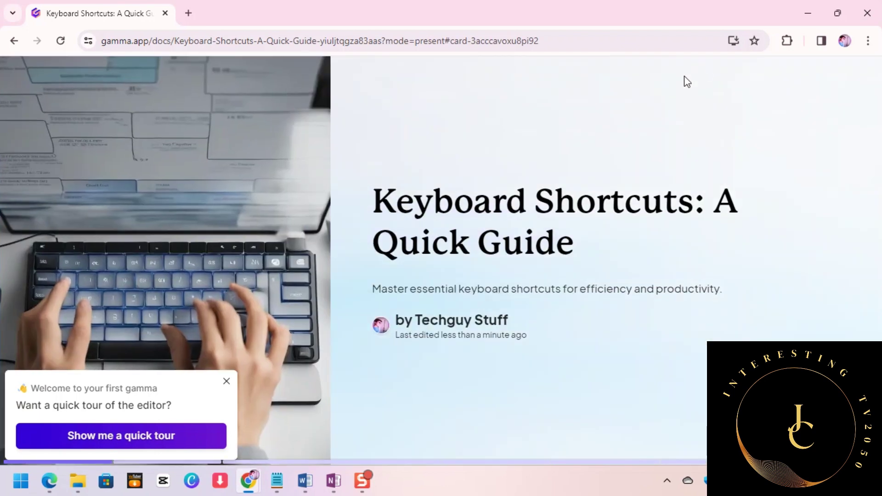
{"action": "left_click", "coordinate": [227, 382]}
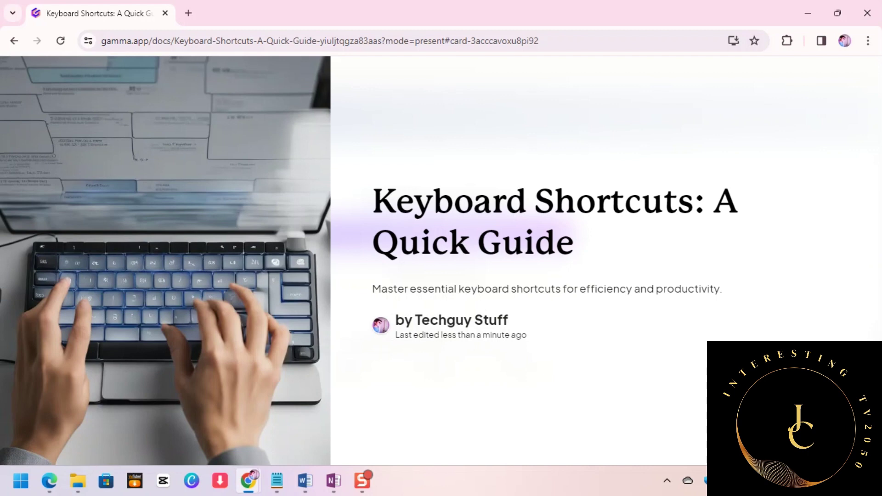
Page through the presented cards up to "Alt + Tab: Switch Between Apps" and exit the presentation
{"action": "key", "text": "Right"}
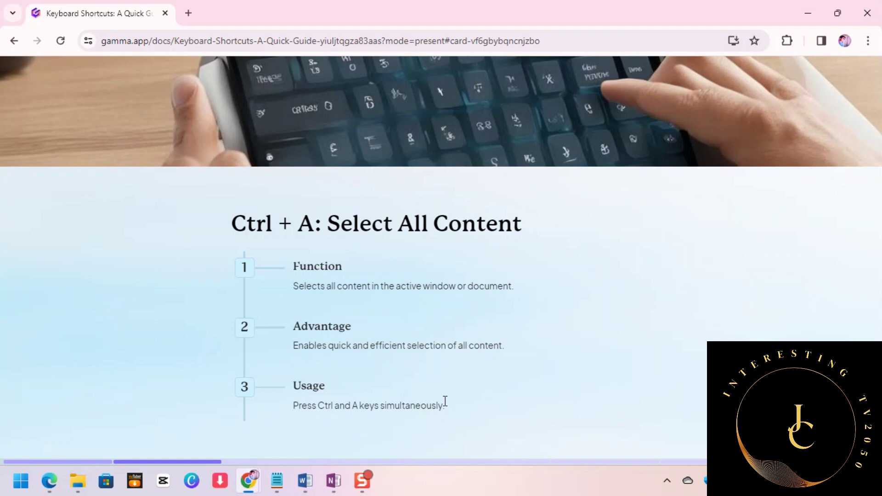
{"action": "key", "text": "Right"}
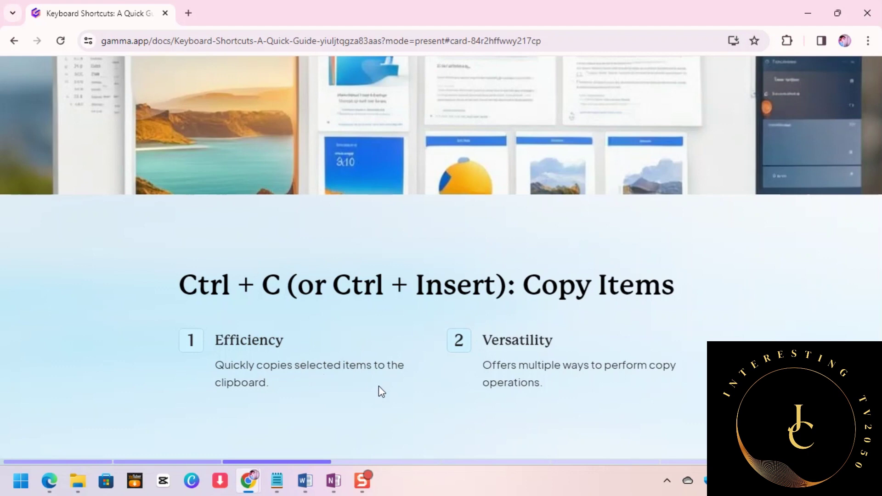
{"action": "key", "text": "Right"}
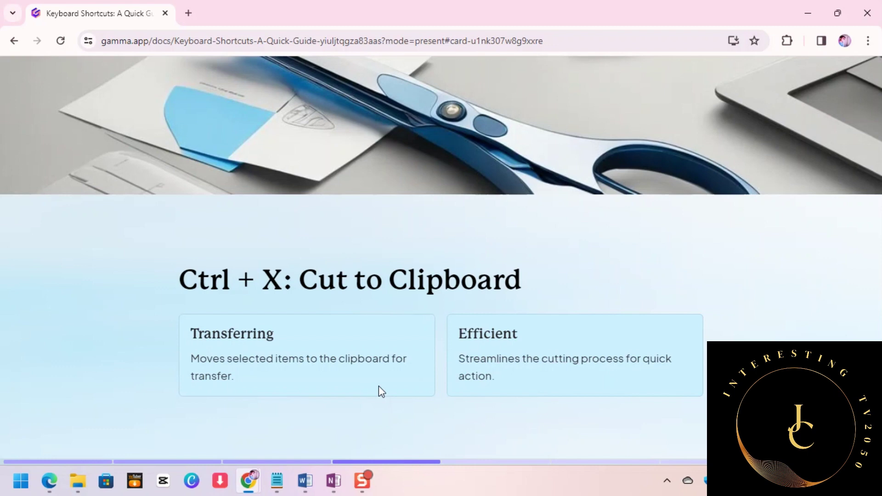
{"action": "key", "text": "Right"}
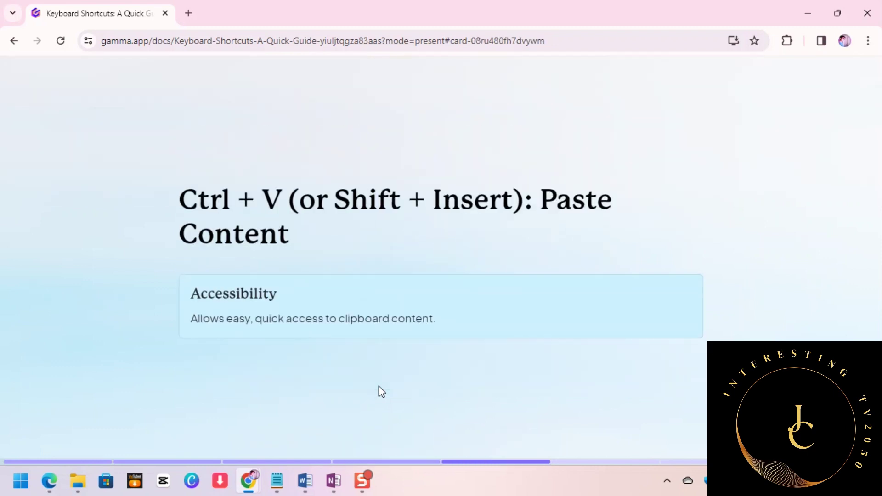
{"action": "key", "text": "Right"}
{"action": "key", "text": "Left"}
{"action": "key", "text": "Right"}
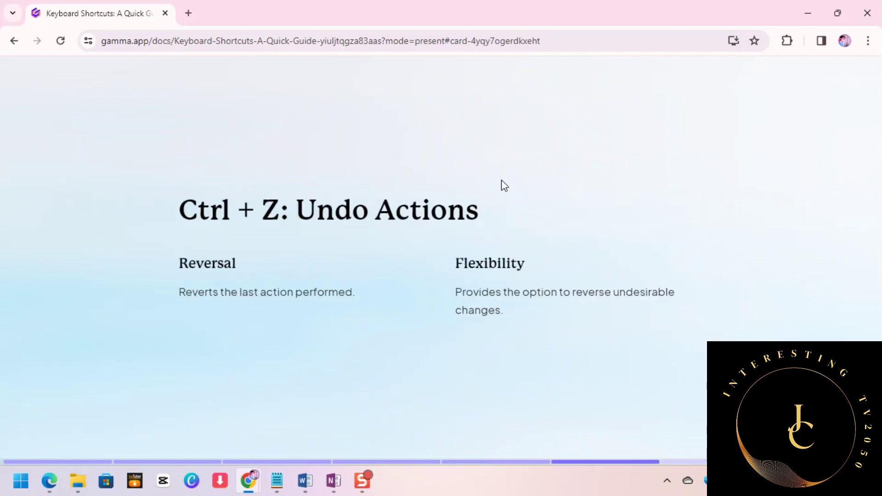
{"action": "key", "text": "Right"}
{"action": "key", "text": "Right"}
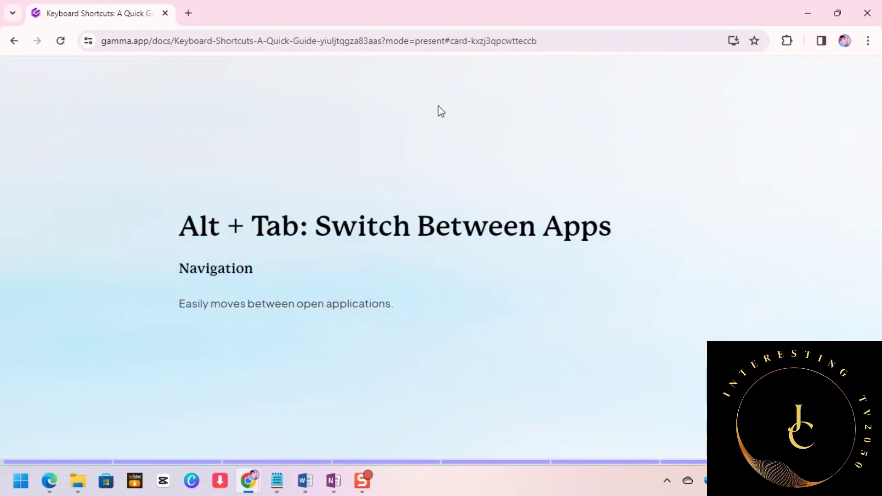
{"action": "mouse_move", "coordinate": [472, 62]}
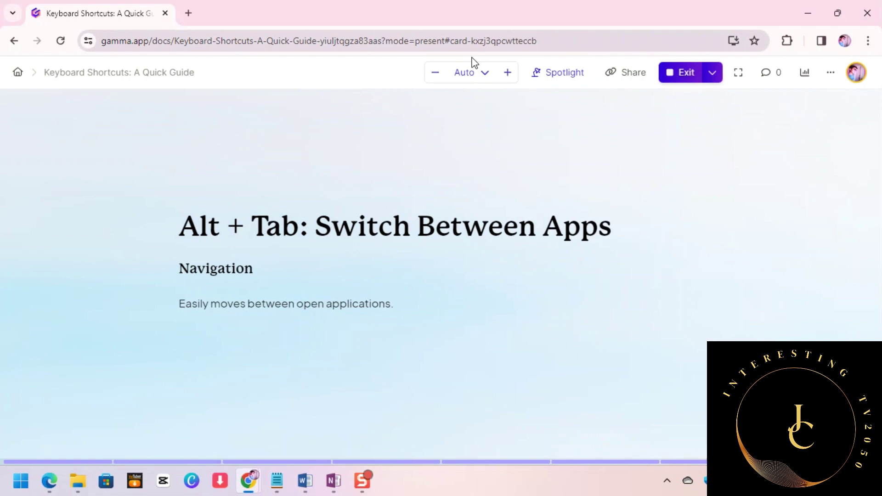
{"action": "left_click", "coordinate": [676, 74]}
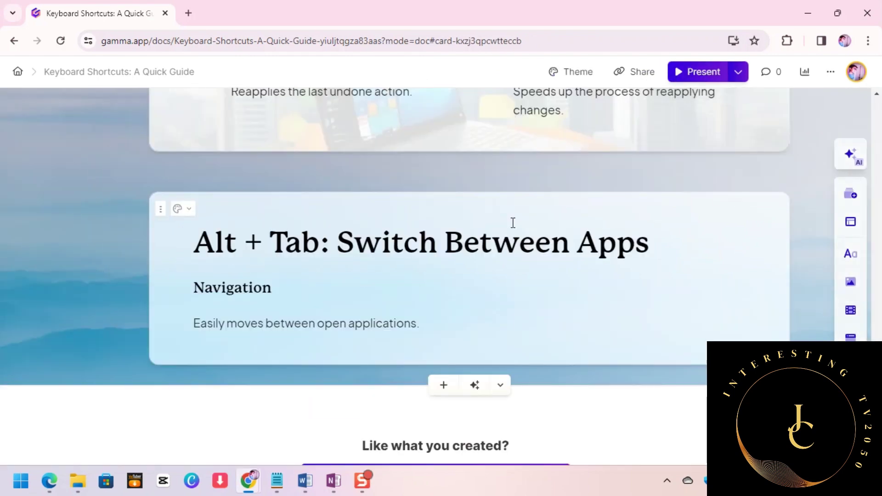
Insert an AI image into the "Ctrl + Z: Undo Actions" card using the suggested prompt
{"action": "scroll", "coordinate": [513, 223], "scroll_direction": "up", "scroll_amount": 4}
{"action": "scroll", "coordinate": [513, 223], "scroll_direction": "up", "scroll_amount": 5}
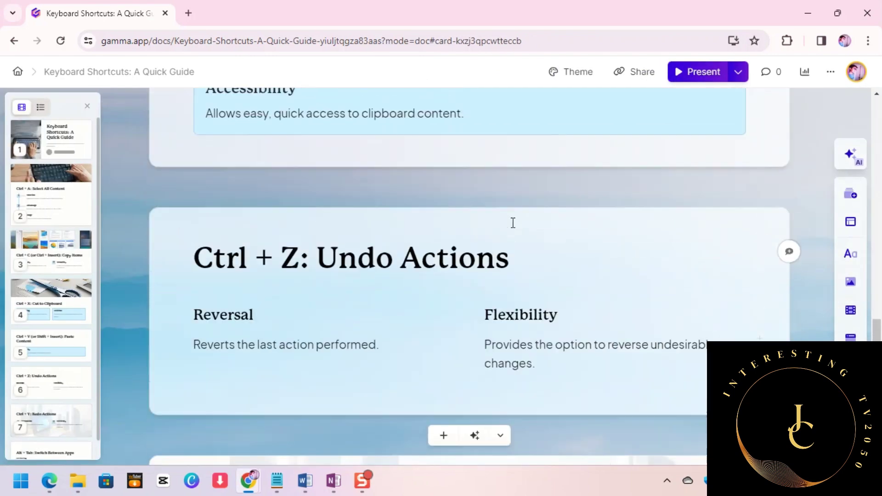
{"action": "left_click", "coordinate": [439, 235]}
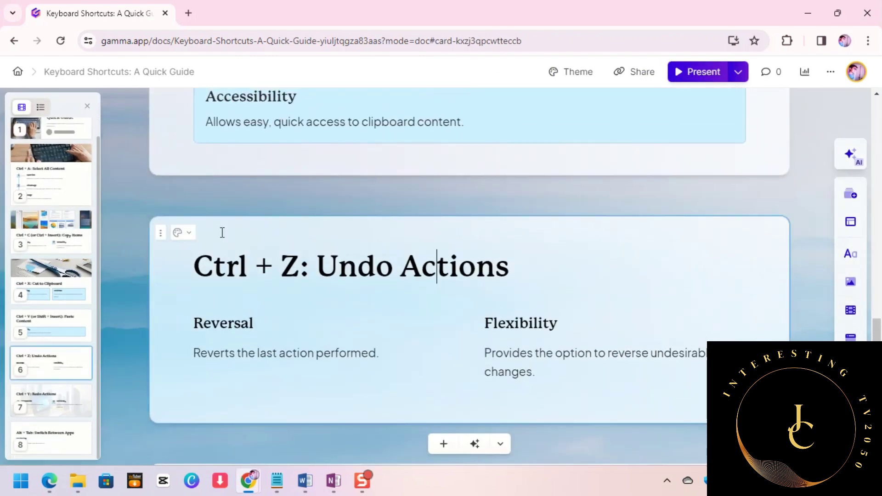
{"action": "left_click", "coordinate": [849, 285]}
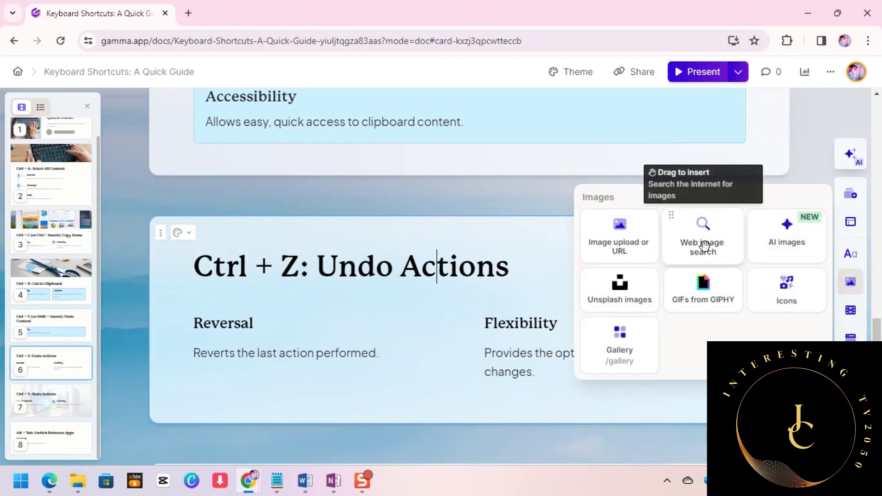
{"action": "left_click", "coordinate": [786, 248]}
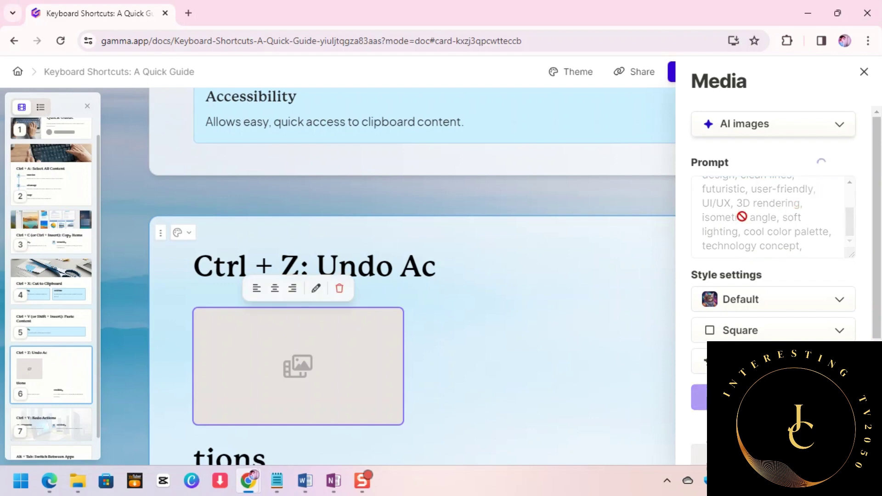
{"action": "key", "text": "Escape"}
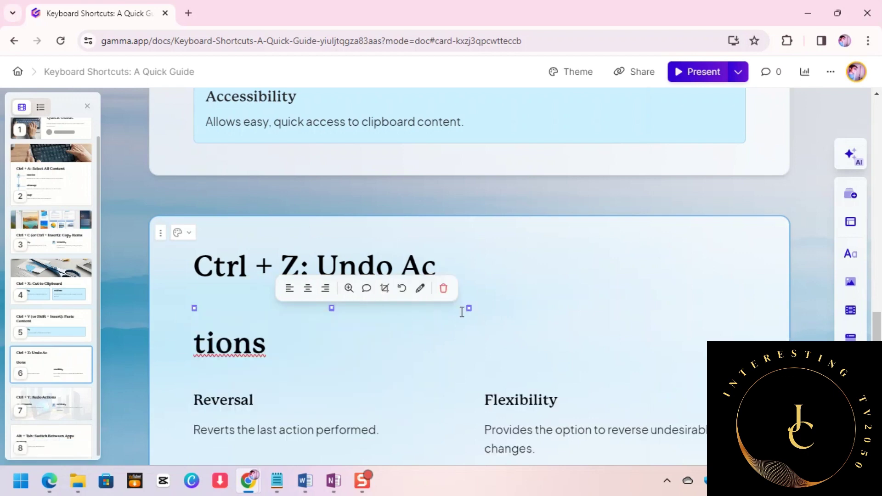
Move the new AI image to the top edge of the Ctrl + Z card as its header image
{"action": "scroll", "coordinate": [533, 315], "scroll_direction": "down", "scroll_amount": 4}
{"action": "scroll", "coordinate": [531, 315], "scroll_direction": "up", "scroll_amount": 2}
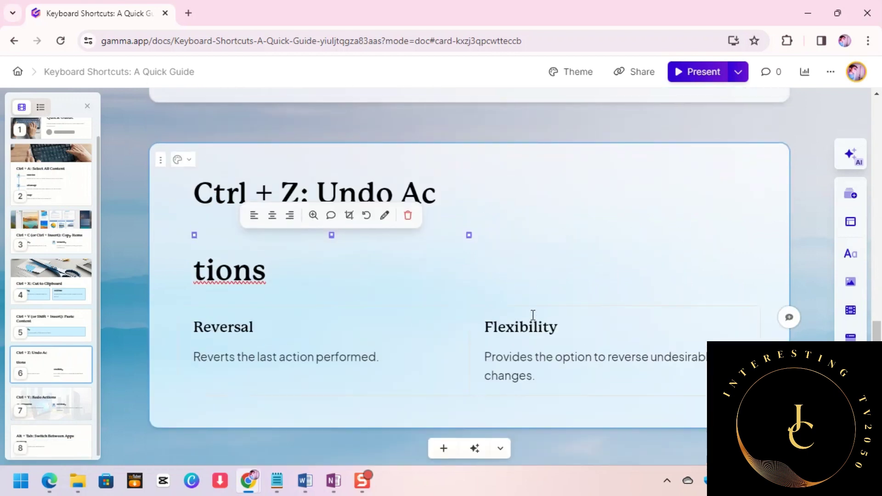
{"action": "left_click_drag", "start_coordinate": [345, 289], "coordinate": [595, 170]}
{"action": "scroll", "coordinate": [534, 350], "scroll_direction": "down", "scroll_amount": 4}
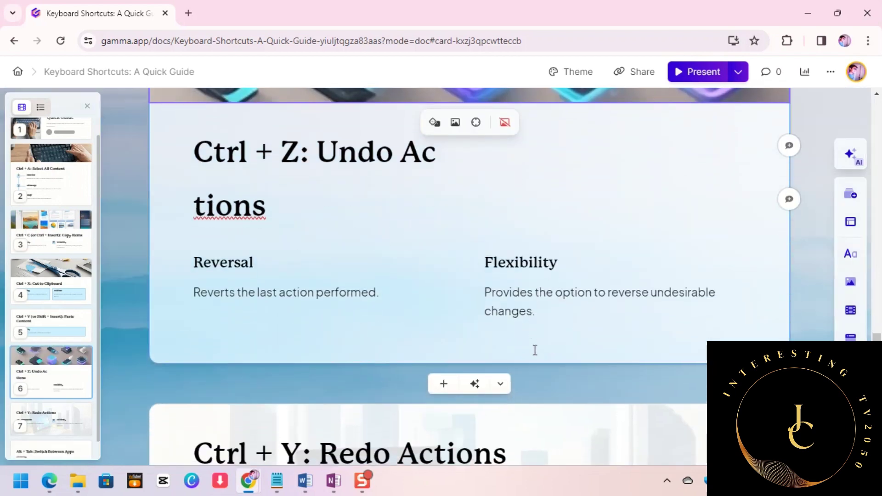
Rejoin the split heading into "Ctrl + Z: Undo Actions" and check the card with its header image
{"action": "left_click", "coordinate": [445, 149]}
{"action": "key", "text": "Delete"}
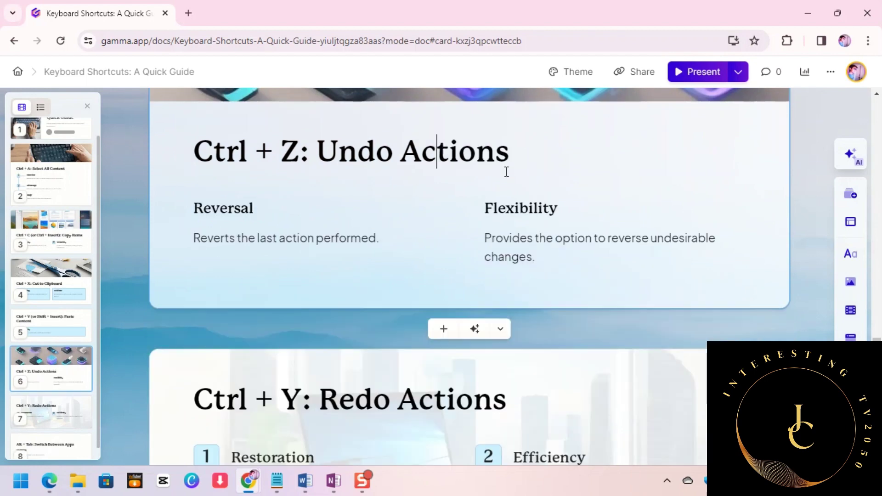
{"action": "scroll", "coordinate": [506, 174], "scroll_direction": "up", "scroll_amount": 4}
{"action": "scroll", "coordinate": [506, 174], "scroll_direction": "up", "scroll_amount": 2}
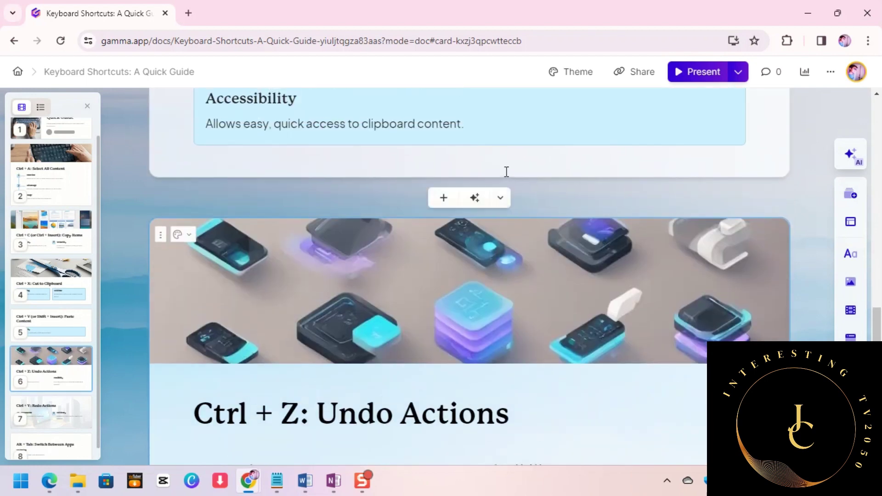
Add an empty line above the "Ctrl + Y: Redo Actions" heading and open the card's background image for editing
{"action": "scroll", "coordinate": [506, 172], "scroll_direction": "down", "scroll_amount": 8}
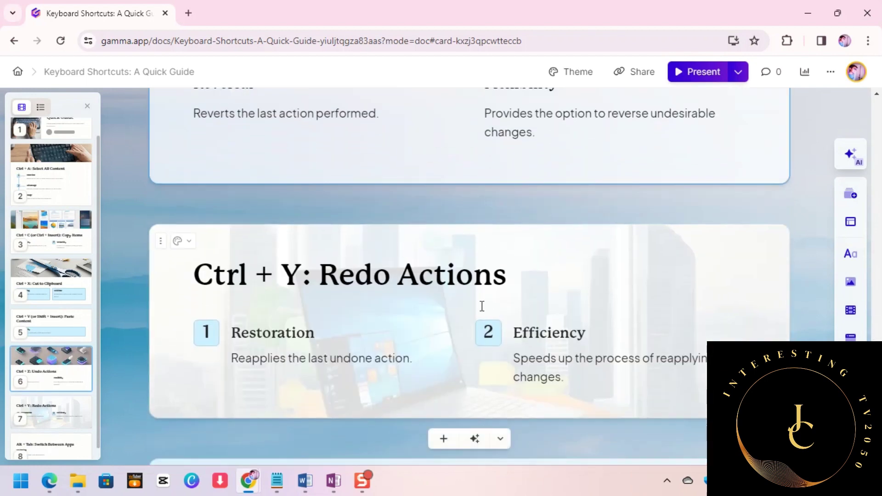
{"action": "left_click", "coordinate": [196, 274]}
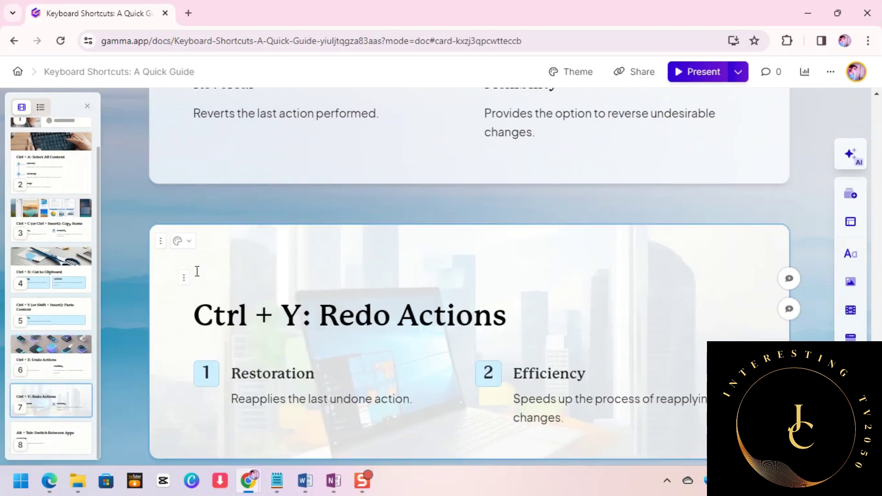
{"action": "left_click", "coordinate": [183, 245]}
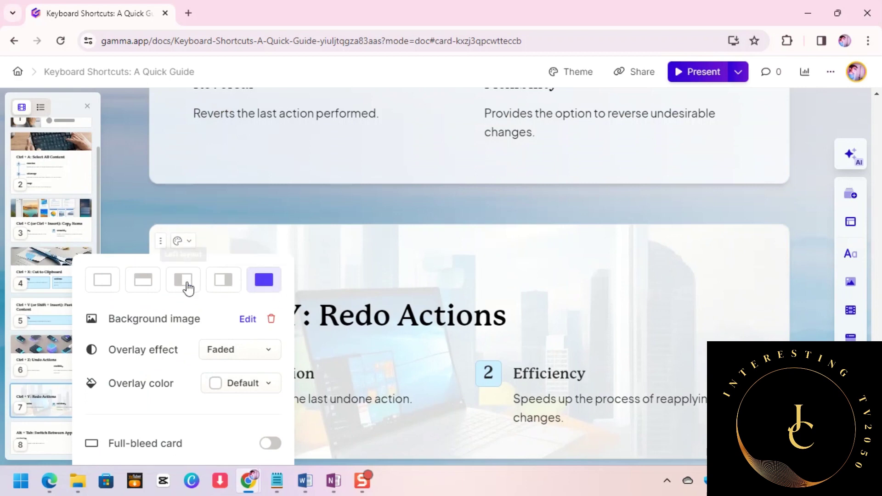
{"action": "left_click", "coordinate": [247, 320]}
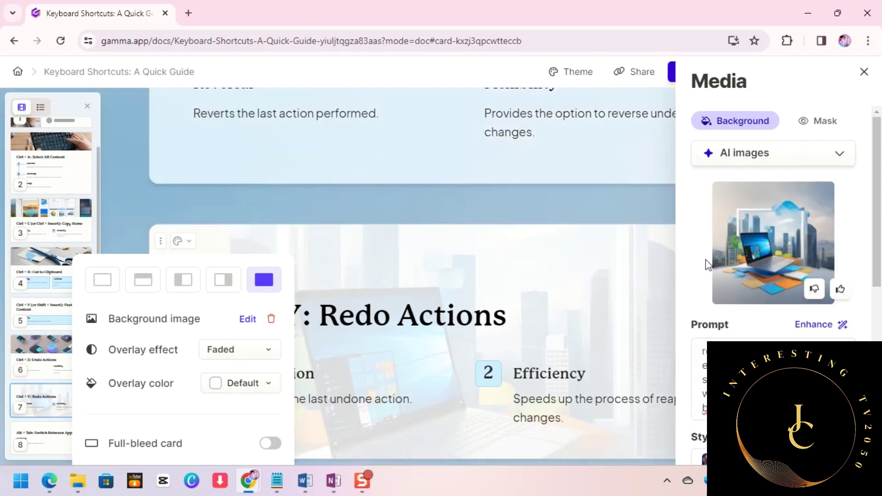
{"action": "left_click", "coordinate": [778, 239]}
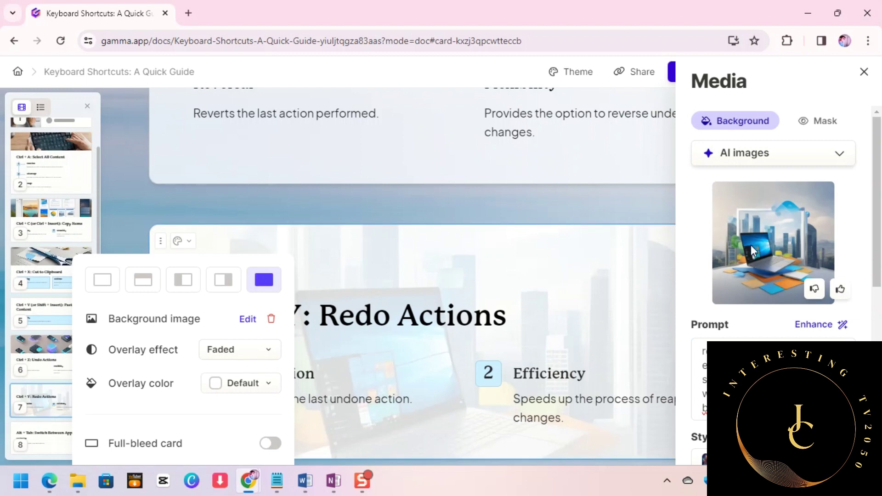
Try AI-generated backgrounds from an enhanced prompt on the Ctrl + Y card and restore the Windows laptop background
{"action": "scroll", "coordinate": [783, 242], "scroll_direction": "down", "scroll_amount": 3}
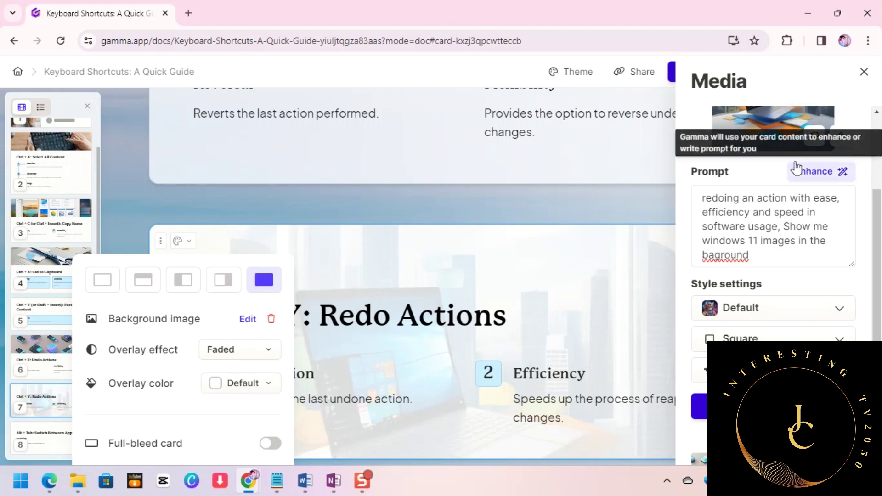
{"action": "scroll", "coordinate": [754, 114], "scroll_direction": "up", "scroll_amount": 2}
{"action": "scroll", "coordinate": [760, 185], "scroll_direction": "up", "scroll_amount": 2}
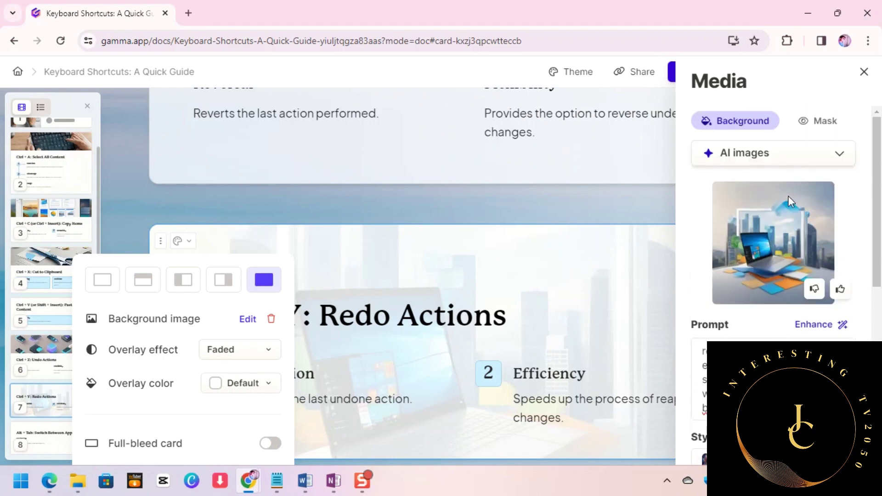
{"action": "scroll", "coordinate": [842, 326], "scroll_direction": "down", "scroll_amount": 4}
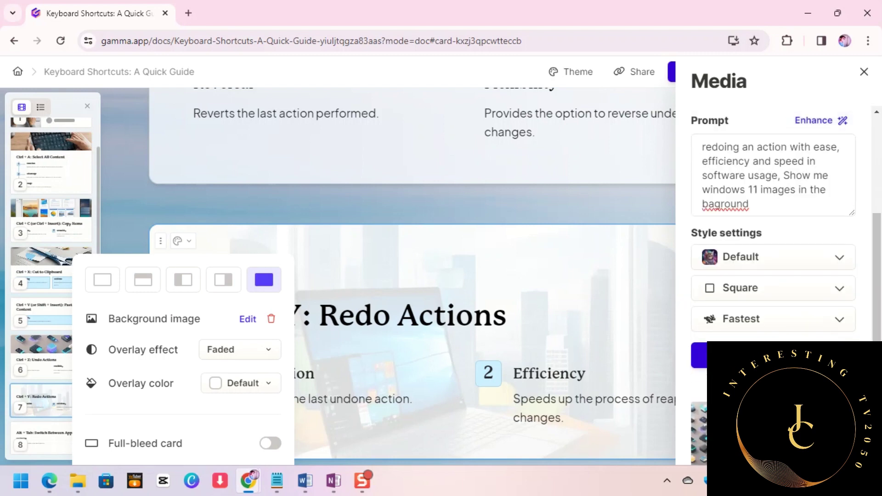
{"action": "left_click", "coordinate": [821, 120]}
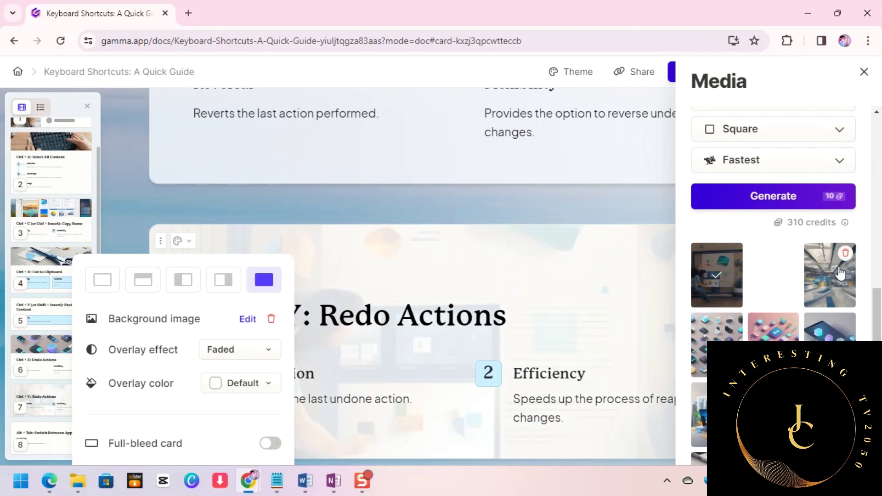
{"action": "left_click", "coordinate": [717, 409]}
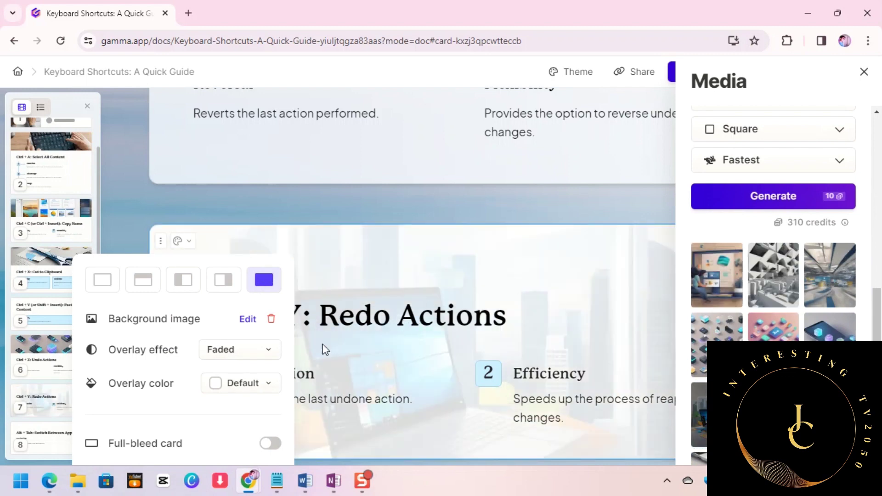
{"action": "left_click", "coordinate": [303, 237]}
{"action": "left_click", "coordinate": [325, 252]}
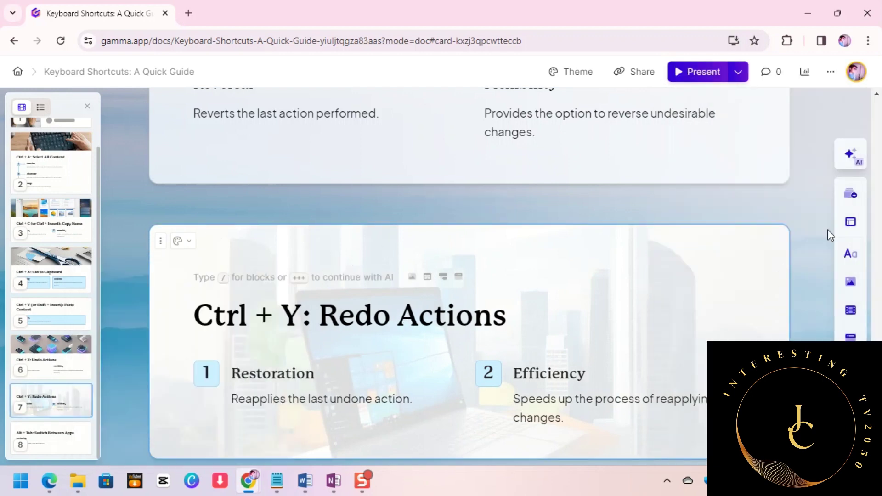
Insert an AI image above the "Ctrl + Y: Redo Actions" heading, generated from the suggested "Redo actions" keyboard shortcut prompt
{"action": "left_click", "coordinate": [851, 286]}
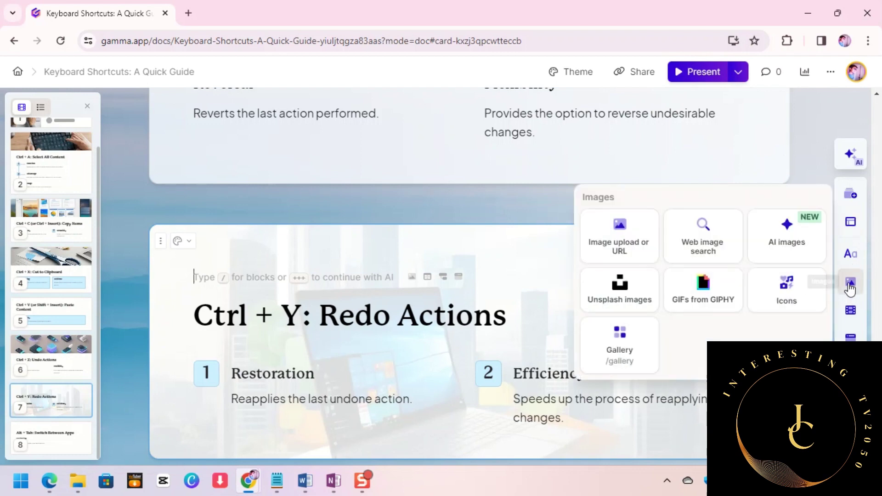
{"action": "left_click", "coordinate": [648, 237]}
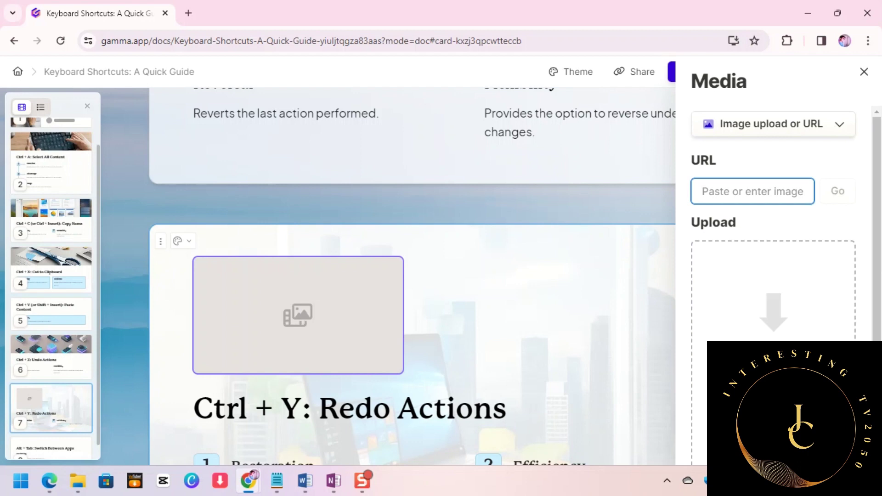
{"action": "left_click", "coordinate": [770, 125]}
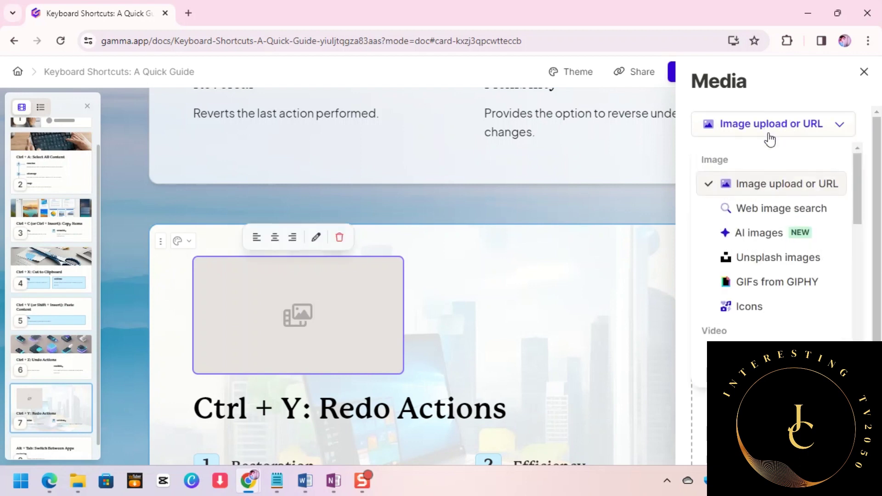
{"action": "left_click", "coordinate": [752, 235]}
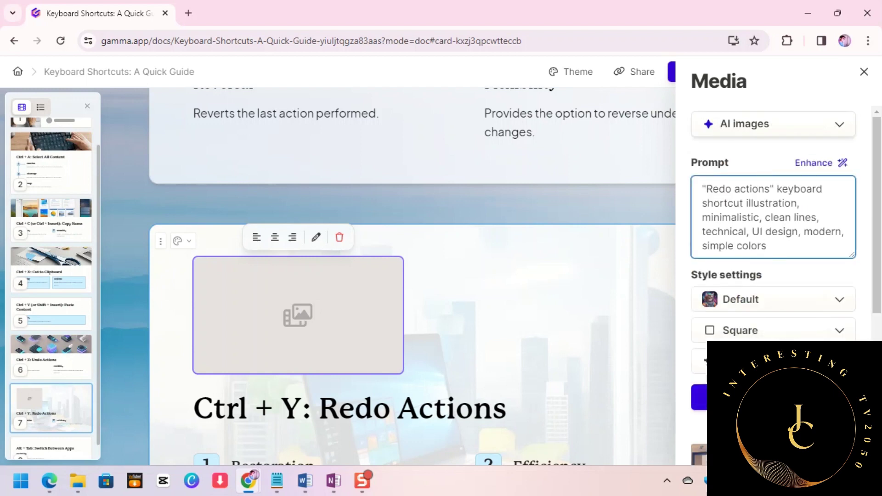
{"action": "left_click", "coordinate": [717, 398]}
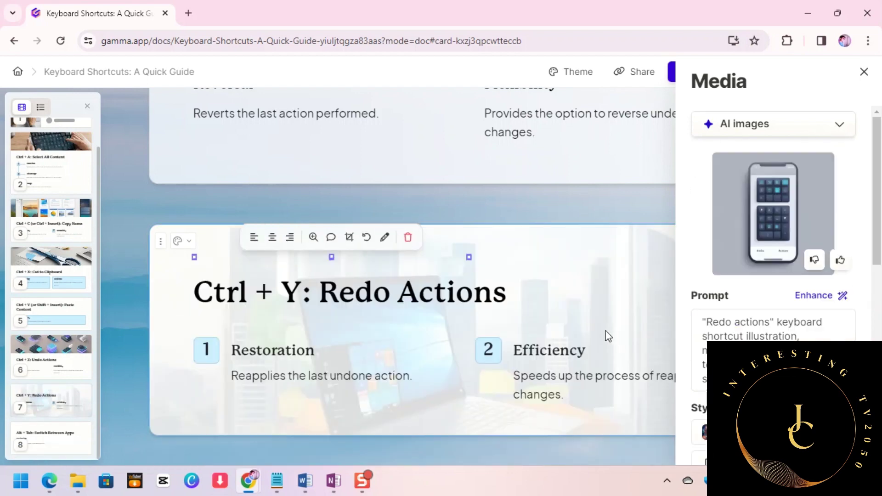
Replace the phone image on the Ctrl + Y card with the earlier AI image of hands typing on a laptop keyboard
{"action": "scroll", "coordinate": [784, 287], "scroll_direction": "down", "scroll_amount": 6}
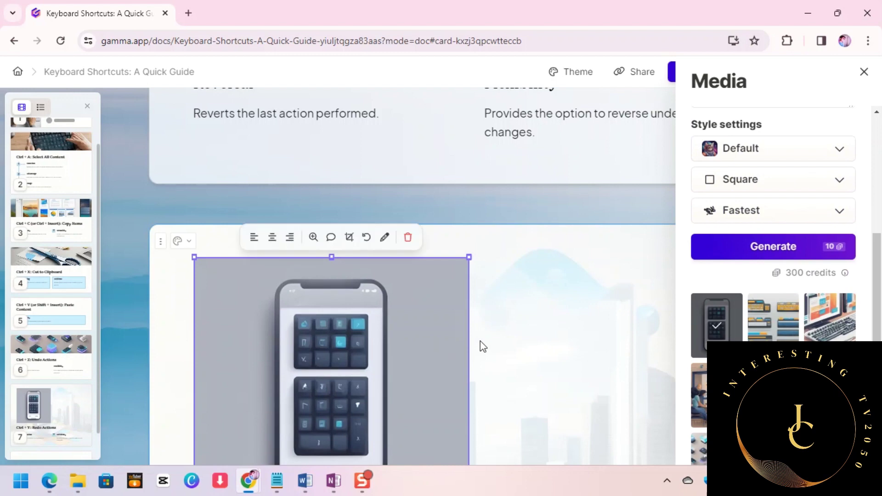
{"action": "scroll", "coordinate": [773, 284], "scroll_direction": "down", "scroll_amount": 3}
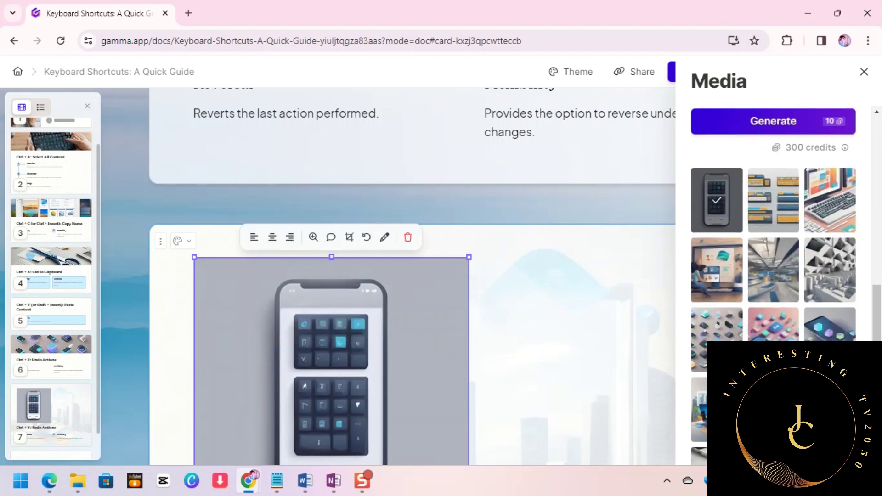
{"action": "scroll", "coordinate": [773, 285], "scroll_direction": "down", "scroll_amount": 2}
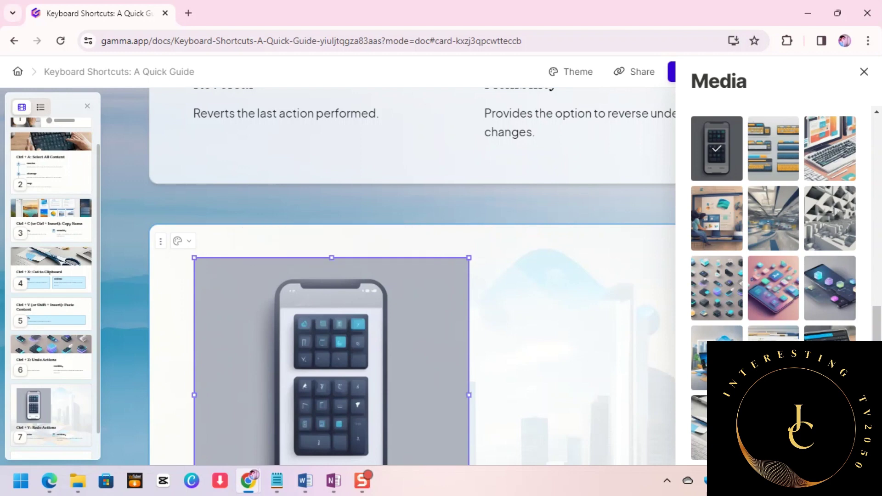
{"action": "key", "text": "ctrl+z"}
{"action": "scroll", "coordinate": [404, 363], "scroll_direction": "down", "scroll_amount": 2}
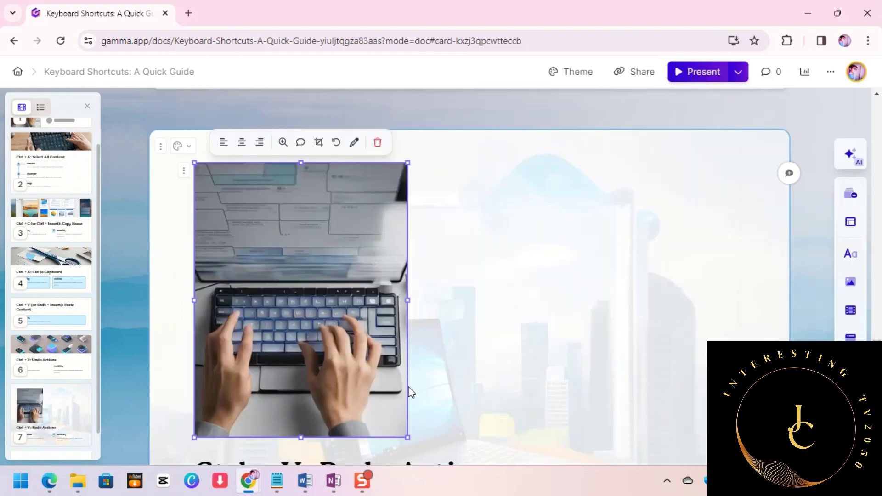
Try widening the keyboard image and moving it to the top edge of the Ctrl + Y card, and undo the move
{"action": "left_click_drag", "start_coordinate": [407, 300], "coordinate": [726, 288]}
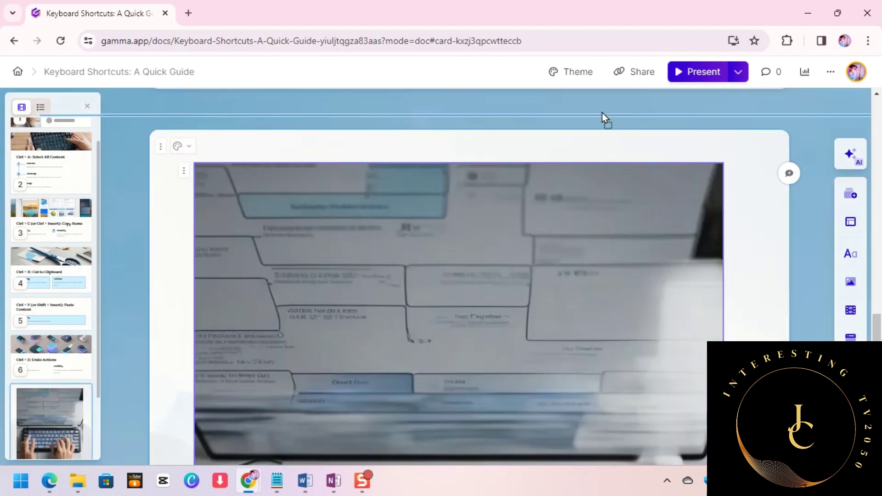
{"action": "left_click_drag", "start_coordinate": [601, 112], "coordinate": [595, 141]}
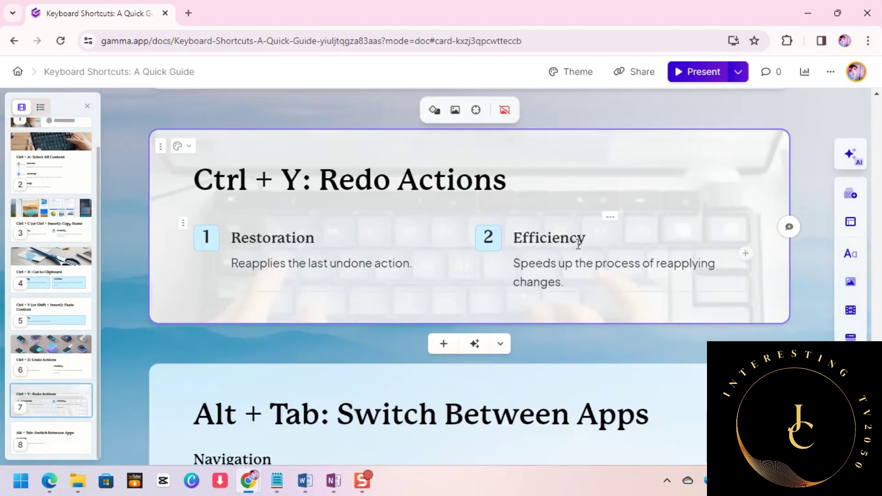
{"action": "scroll", "coordinate": [535, 293], "scroll_direction": "up", "scroll_amount": 5}
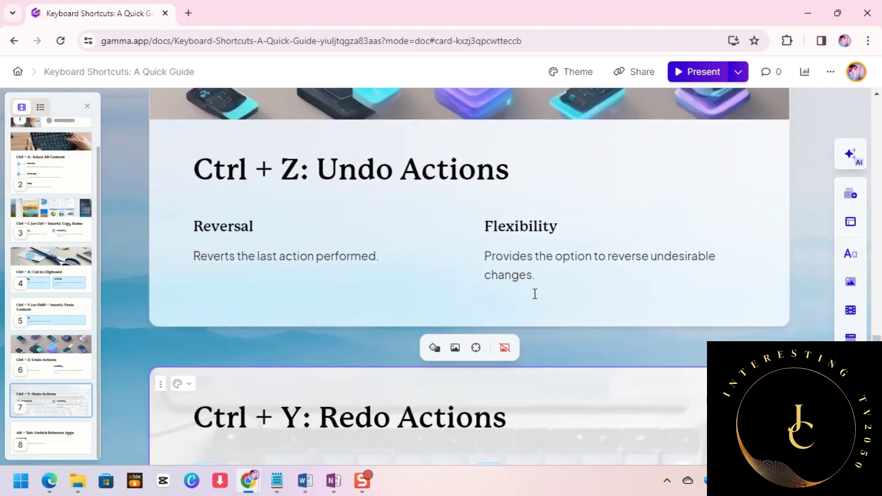
{"action": "left_click", "coordinate": [419, 399]}
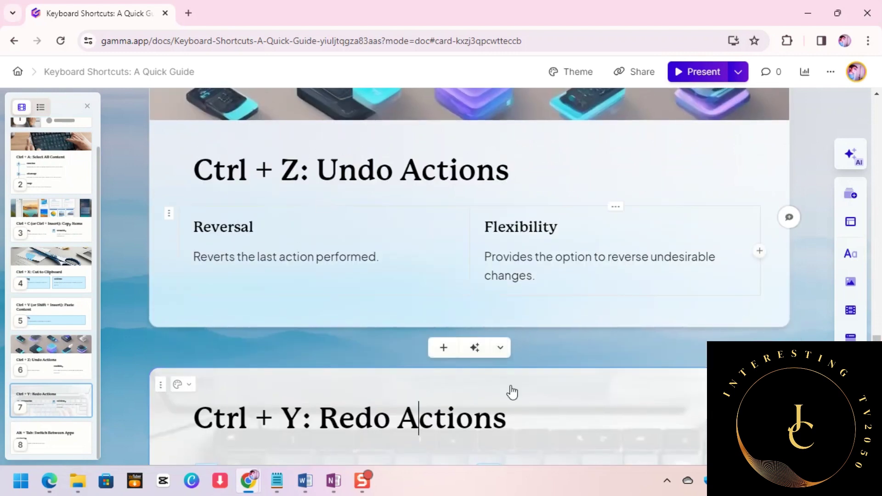
{"action": "scroll", "coordinate": [532, 427], "scroll_direction": "down", "scroll_amount": 3}
{"action": "key", "text": "ctrl+z"}
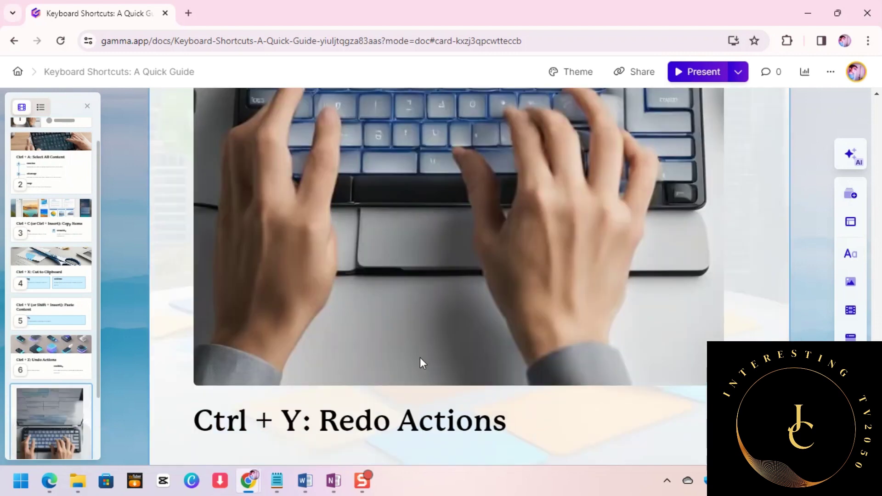
Shrink the keyboard image to about a quarter of the Ctrl + Y card's width and try moving the heading beside it
{"action": "left_click", "coordinate": [527, 357]}
{"action": "left_click_drag", "start_coordinate": [459, 385], "coordinate": [471, 157]}
{"action": "scroll", "coordinate": [472, 158], "scroll_direction": "up", "scroll_amount": 3}
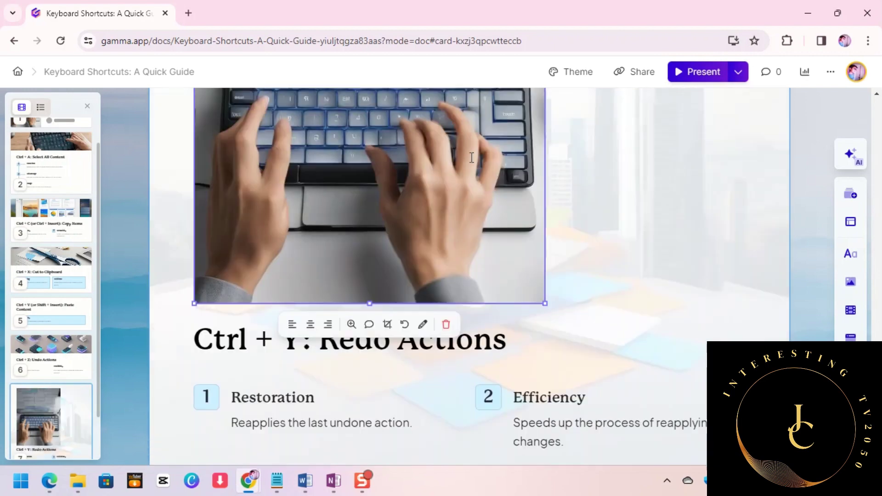
{"action": "left_click_drag", "start_coordinate": [546, 115], "coordinate": [429, 109]}
{"action": "scroll", "coordinate": [461, 226], "scroll_direction": "up", "scroll_amount": 3}
{"action": "scroll", "coordinate": [461, 226], "scroll_direction": "up", "scroll_amount": 2}
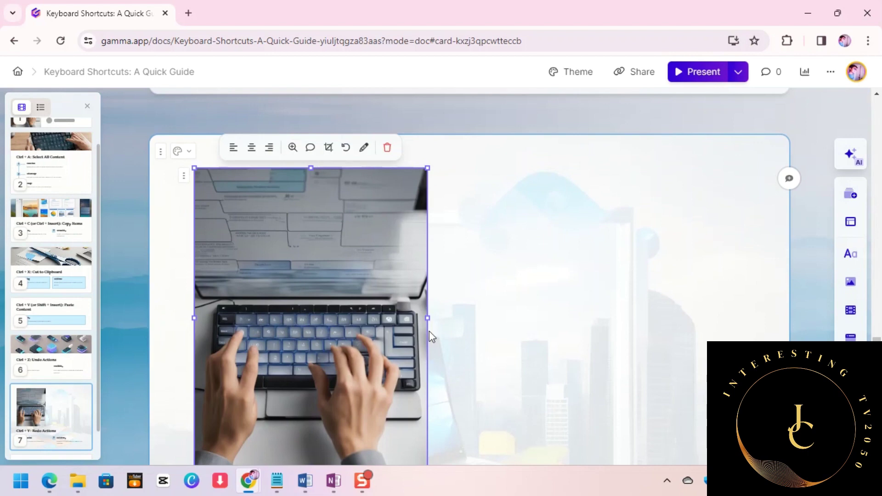
{"action": "left_click_drag", "start_coordinate": [427, 317], "coordinate": [354, 293]}
{"action": "left_click", "coordinate": [315, 415]}
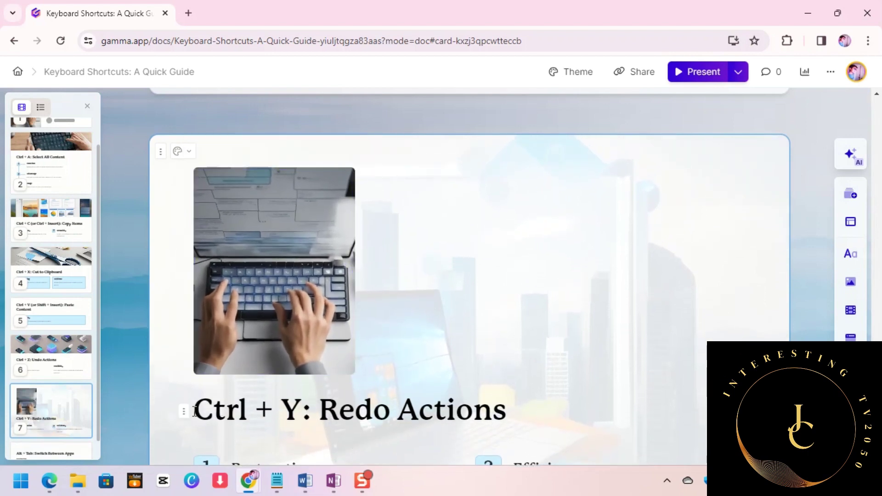
{"action": "left_click_drag", "start_coordinate": [183, 411], "coordinate": [384, 180]}
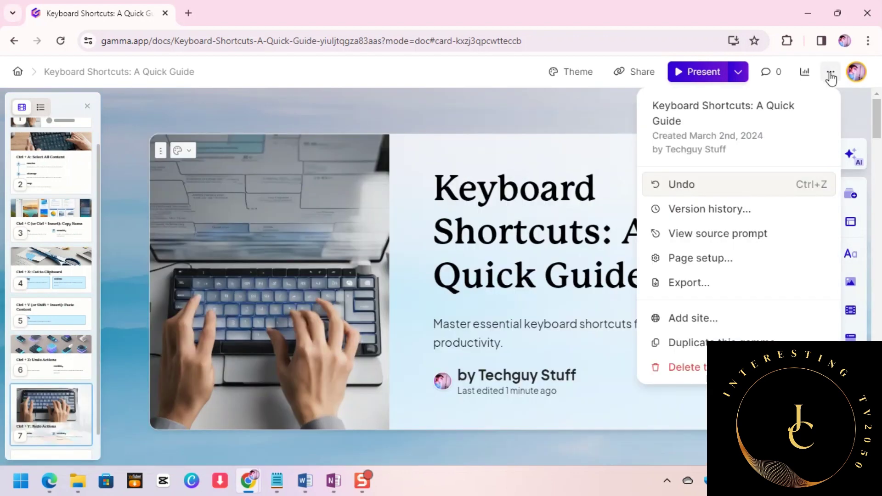
Export the presentation to PowerPoint and open the downloaded Keyboard-Shortcuts-A-Quick-Guide.pptx for editing
{"action": "left_click", "coordinate": [683, 283]}
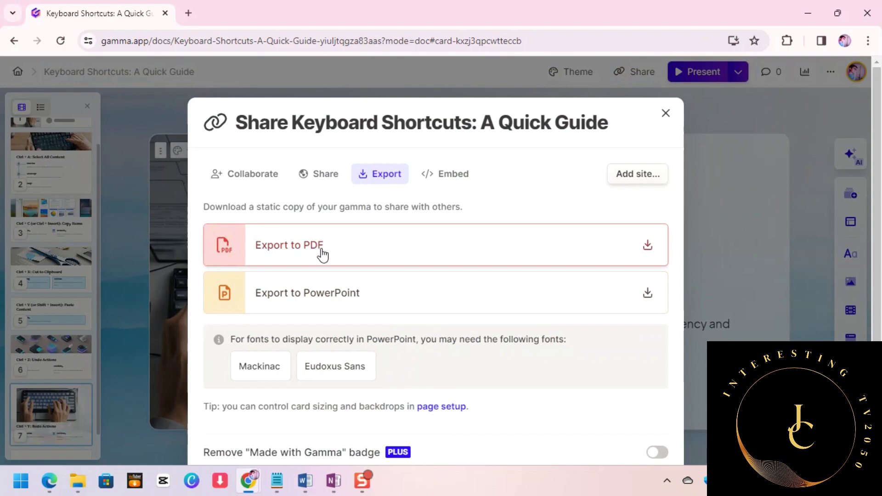
{"action": "left_click", "coordinate": [327, 304]}
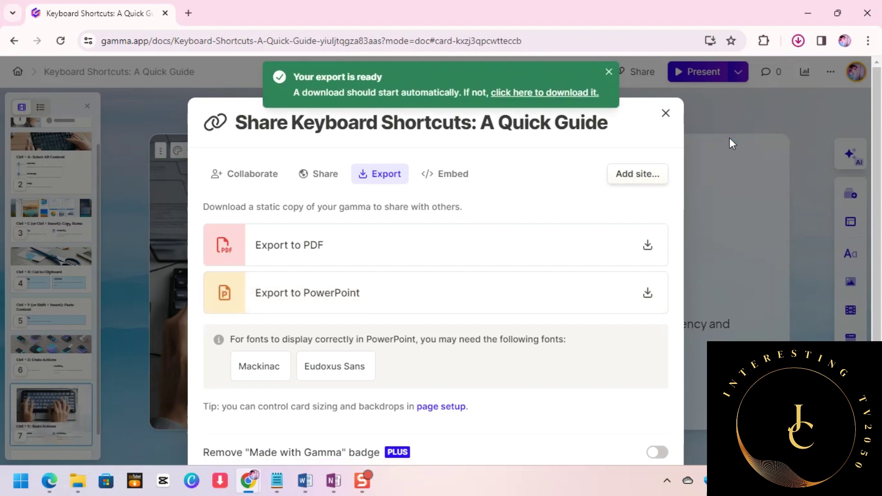
{"action": "mouse_move", "coordinate": [719, 84]}
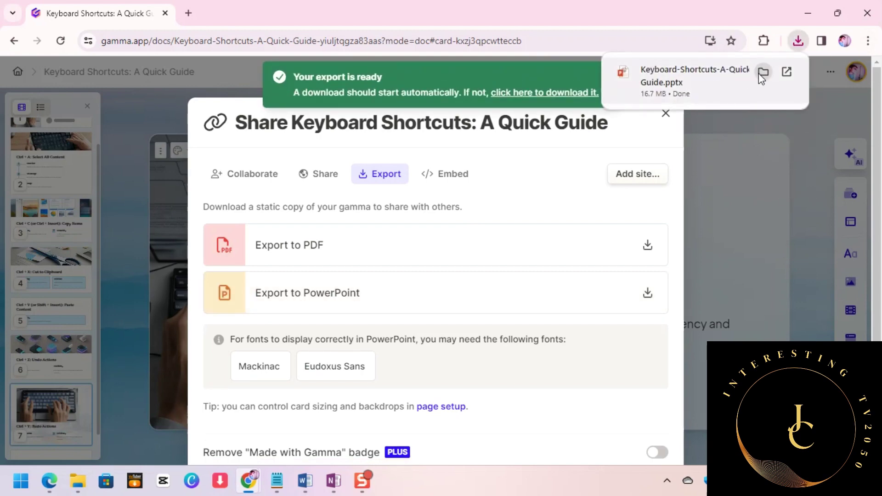
{"action": "left_click", "coordinate": [760, 73]}
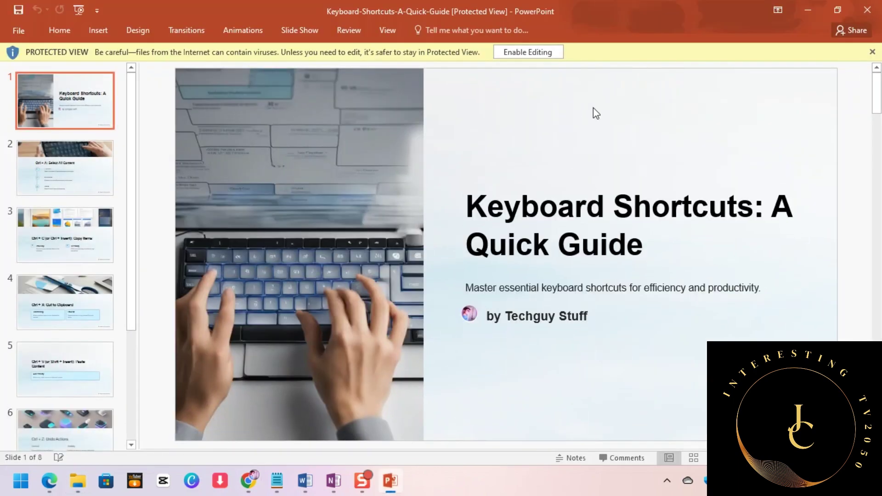
{"action": "left_click", "coordinate": [518, 52]}
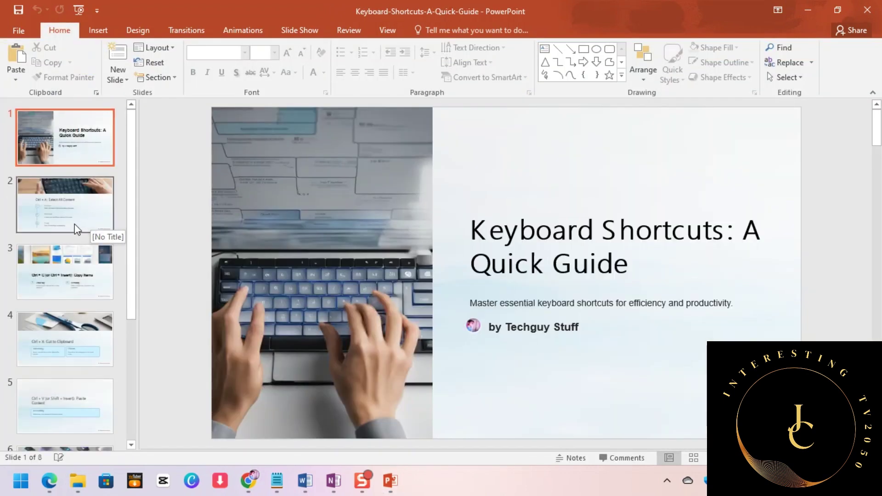
Review the exported slides in PowerPoint from slide 2 to slide 8 and return to the title slide
{"action": "left_click", "coordinate": [75, 227]}
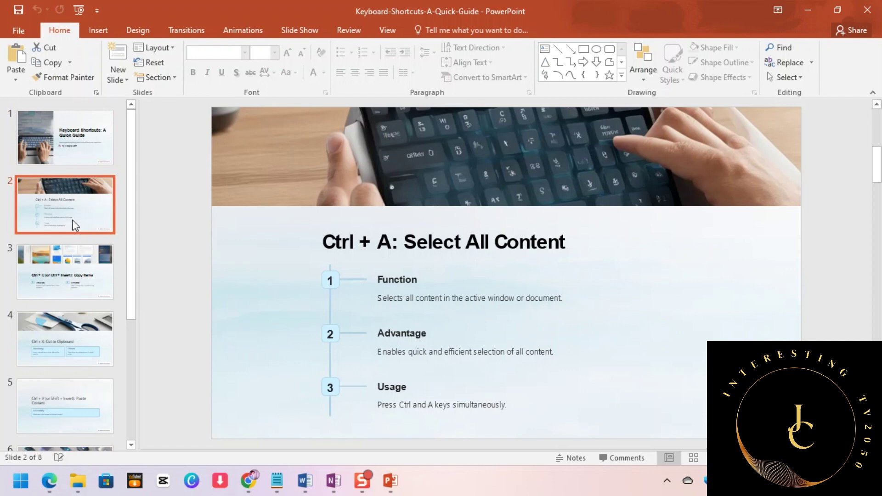
{"action": "key", "text": "Down"}
{"action": "key", "text": "Down"}
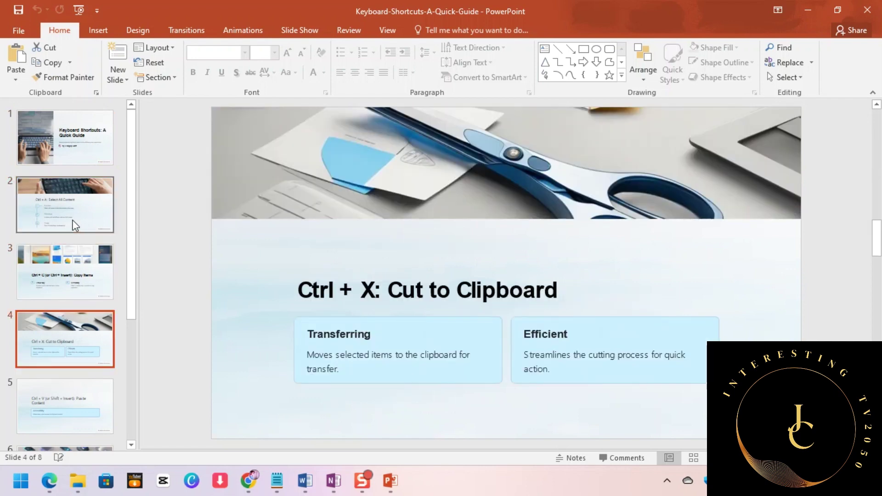
{"action": "key", "text": "Down"}
{"action": "key", "text": "Down"}
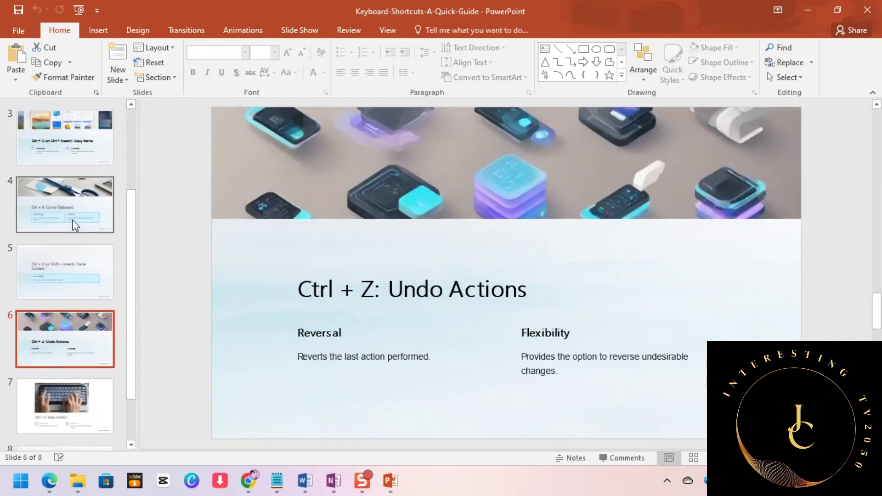
{"action": "key", "text": "Down"}
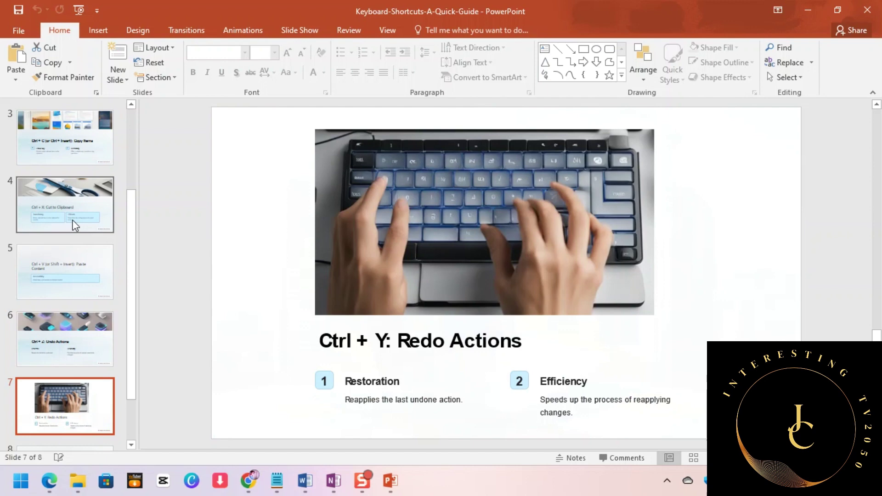
{"action": "key", "text": "Down"}
{"action": "key", "text": "Up"}
{"action": "key", "text": "Up"}
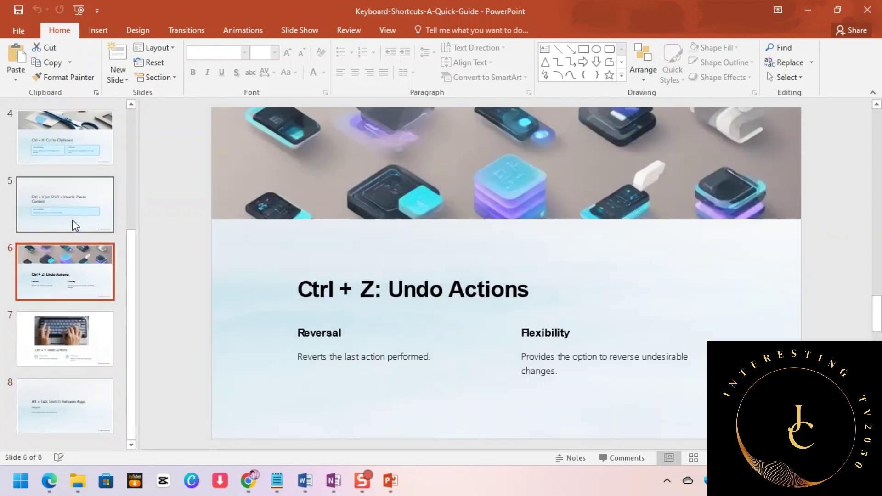
{"action": "key", "text": "Up"}
{"action": "key", "text": "Up"}
{"action": "key", "text": "Up"}
{"action": "key", "text": "Up"}
{"action": "key", "text": "Up"}
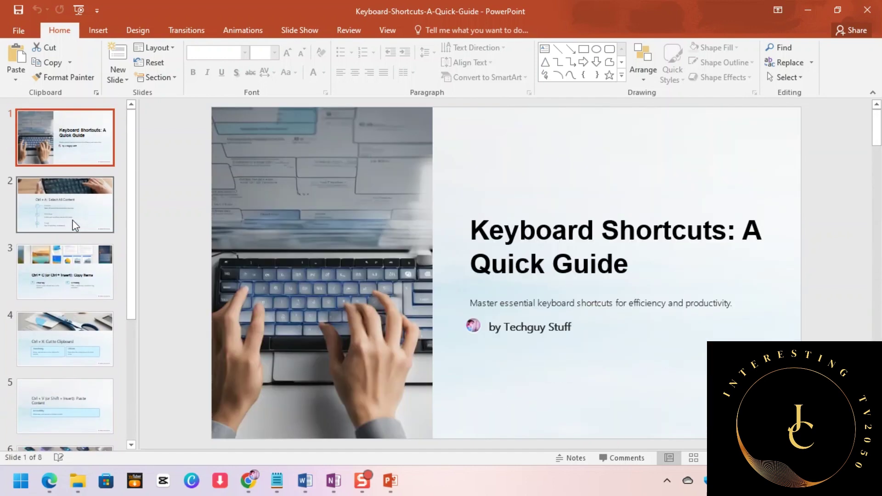